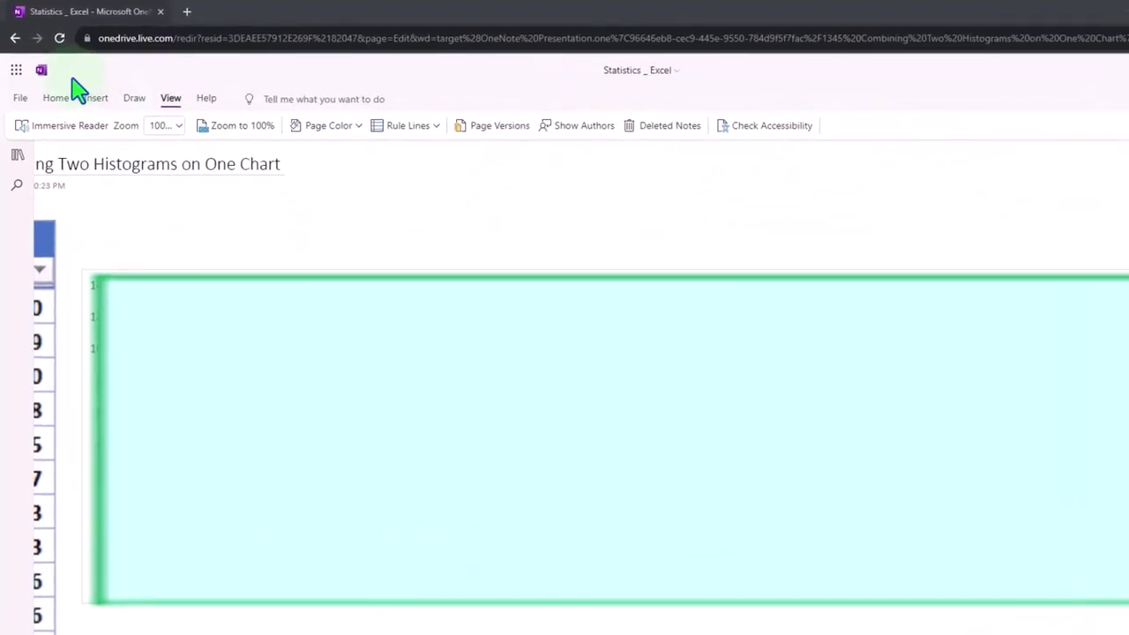
Open the OneNote and Excel Transcript section and translate the 1000 Introduction page into Spanish (Mexico) in Immersive Reader.
{"action": "left_click", "coordinate": [17, 162]}
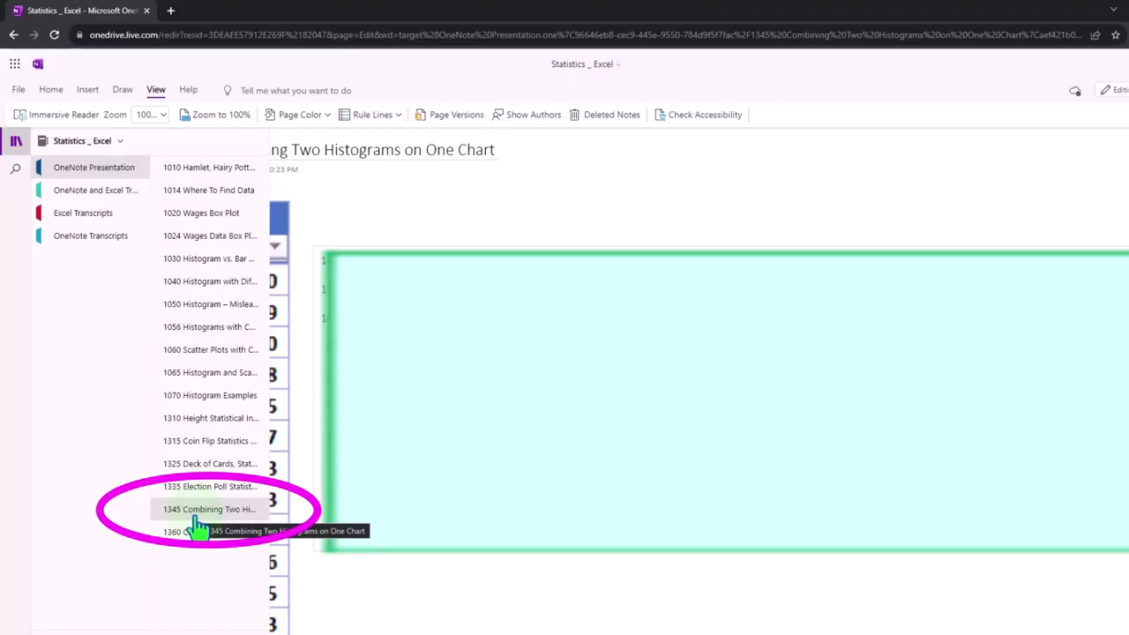
{"action": "left_click", "coordinate": [87, 196]}
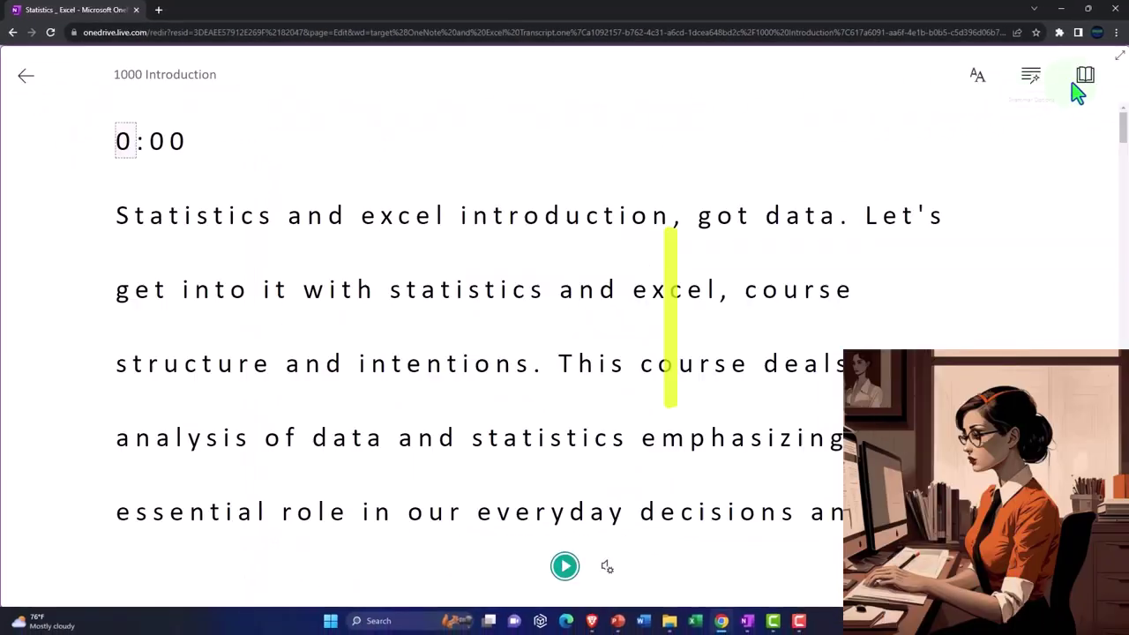
{"action": "left_click", "coordinate": [1086, 79]}
{"action": "left_click", "coordinate": [1091, 310]}
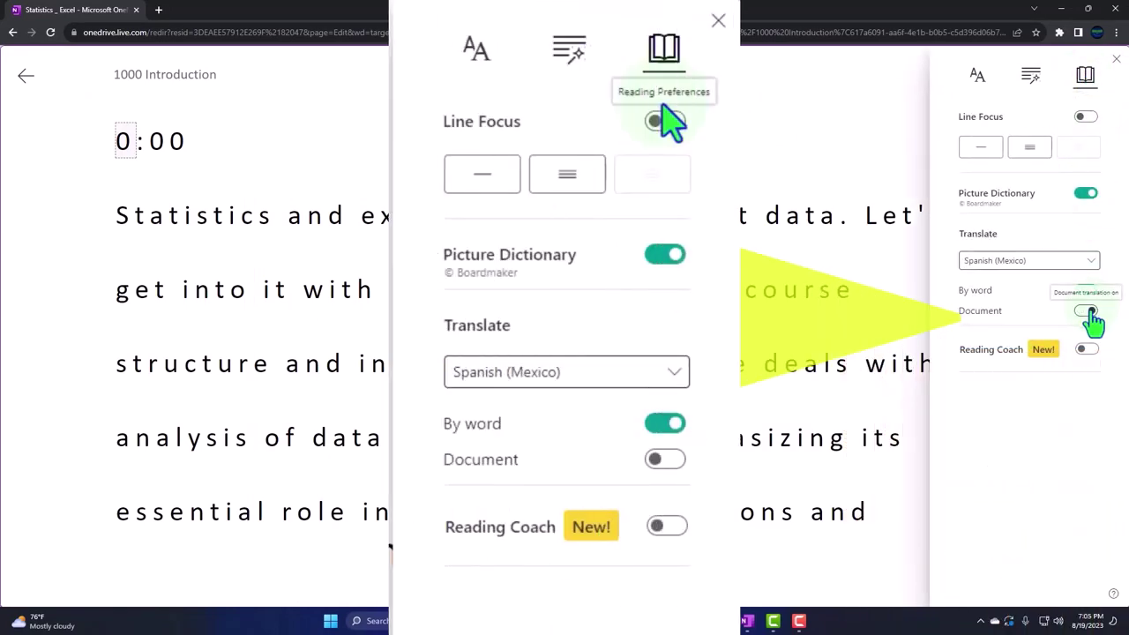
{"action": "scroll", "coordinate": [819, 315], "scroll_direction": "down", "scroll_amount": 10}
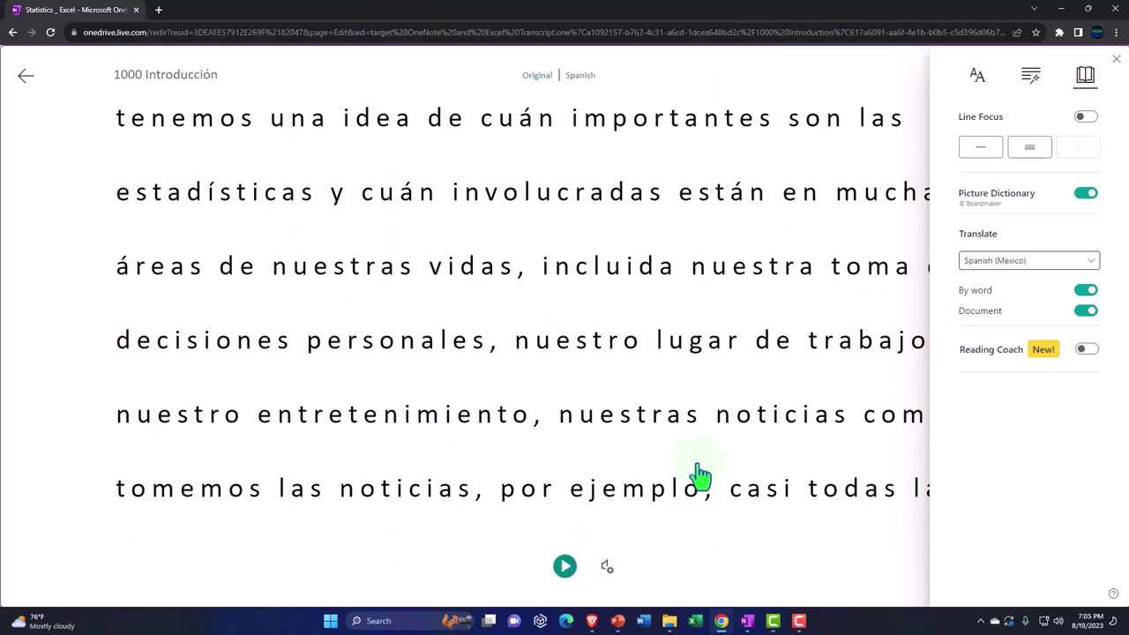
{"action": "scroll", "coordinate": [706, 467], "scroll_direction": "down", "scroll_amount": 8}
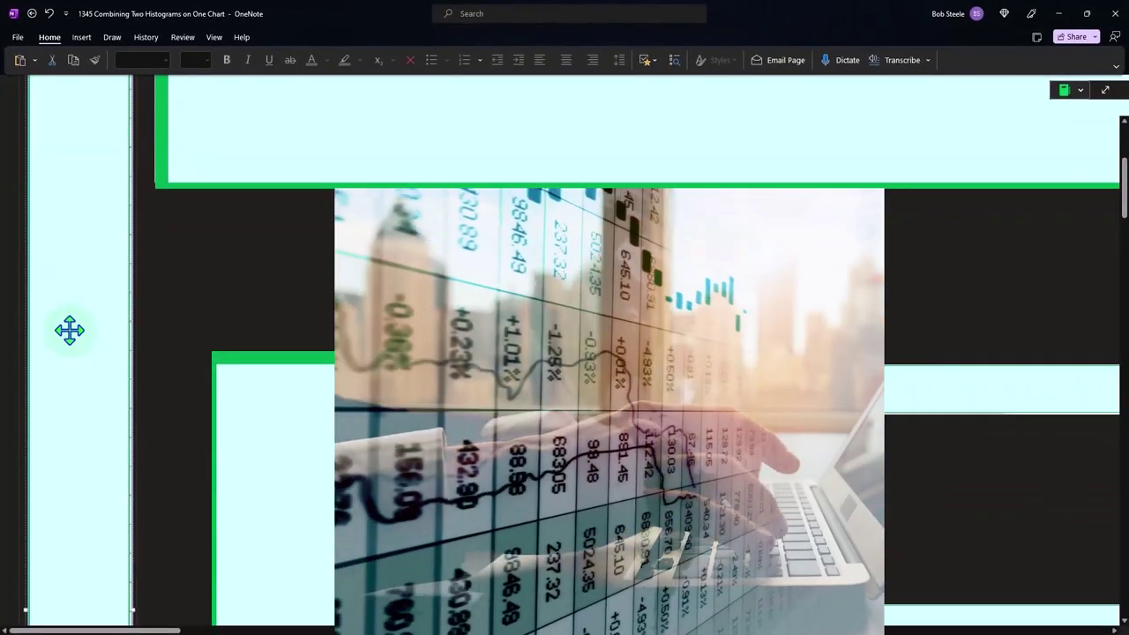
Uncover the height data column and the height histogram on the 1345 Combining Two Histograms on One Chart page.
{"action": "scroll", "coordinate": [564, 352], "scroll_direction": "up", "scroll_amount": 5}
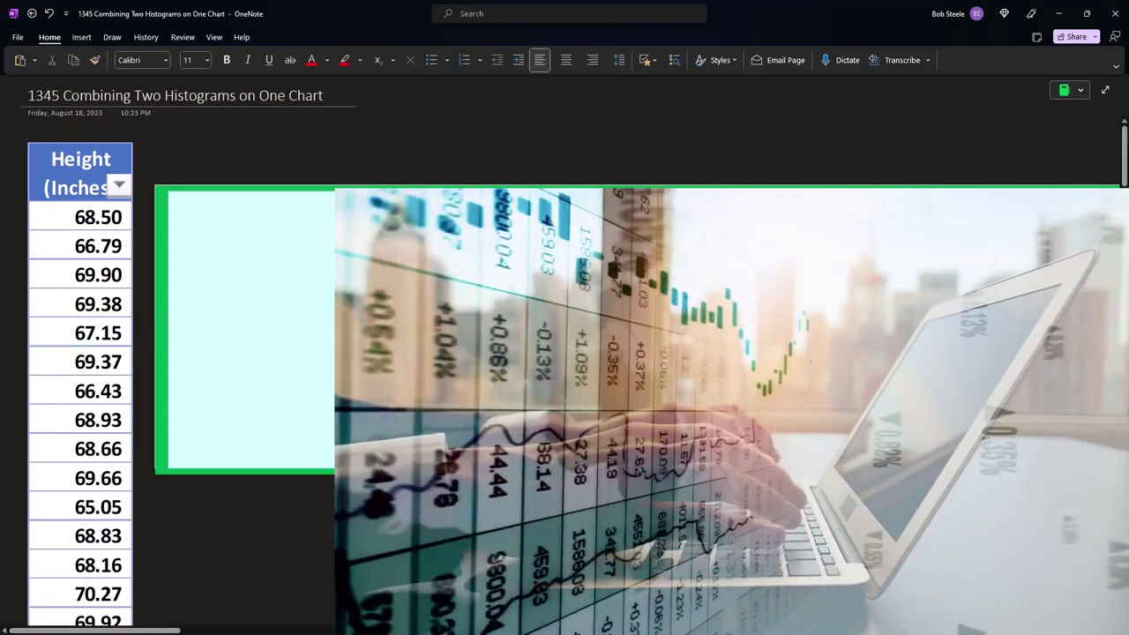
{"action": "left_click", "coordinate": [155, 330]}
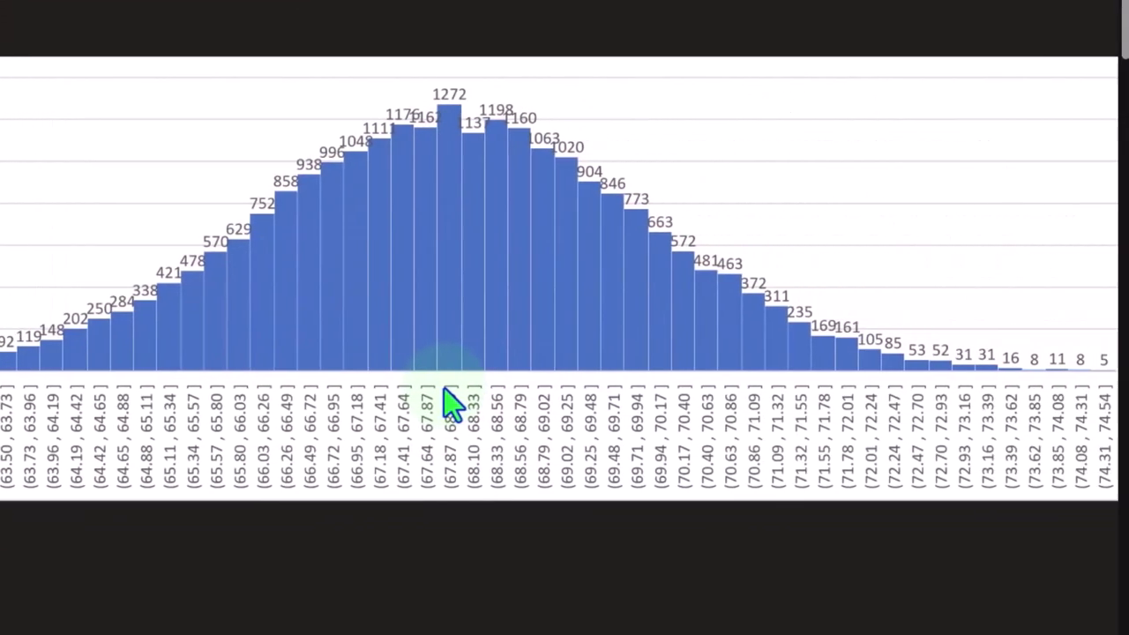
{"action": "scroll", "coordinate": [450, 405], "scroll_direction": "down", "scroll_amount": 3}
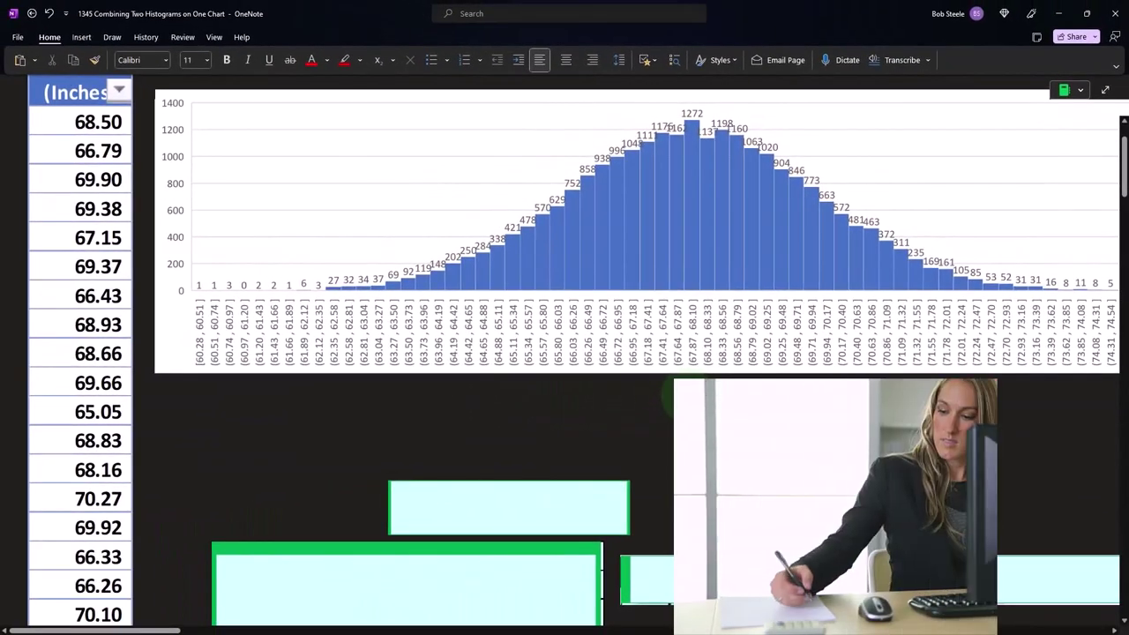
{"action": "scroll", "coordinate": [573, 353], "scroll_direction": "up", "scroll_amount": 2}
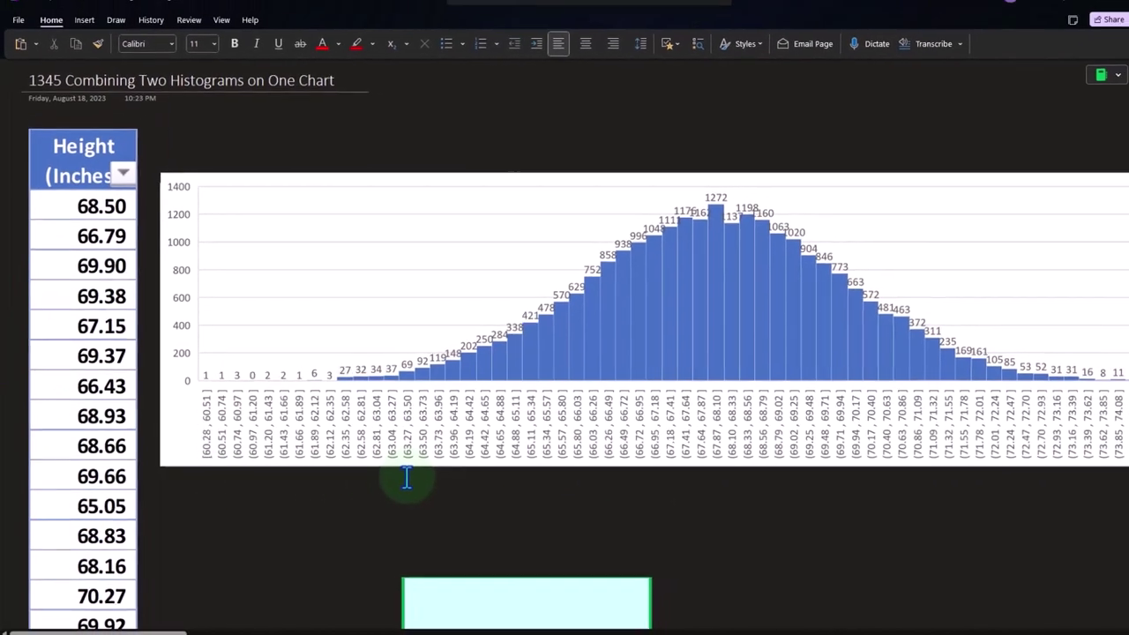
Narrow the cover over the frequency table below the histogram to expose the column of lower bin limits.
{"action": "scroll", "coordinate": [405, 478], "scroll_direction": "down", "scroll_amount": 5}
{"action": "left_click", "coordinate": [437, 388]}
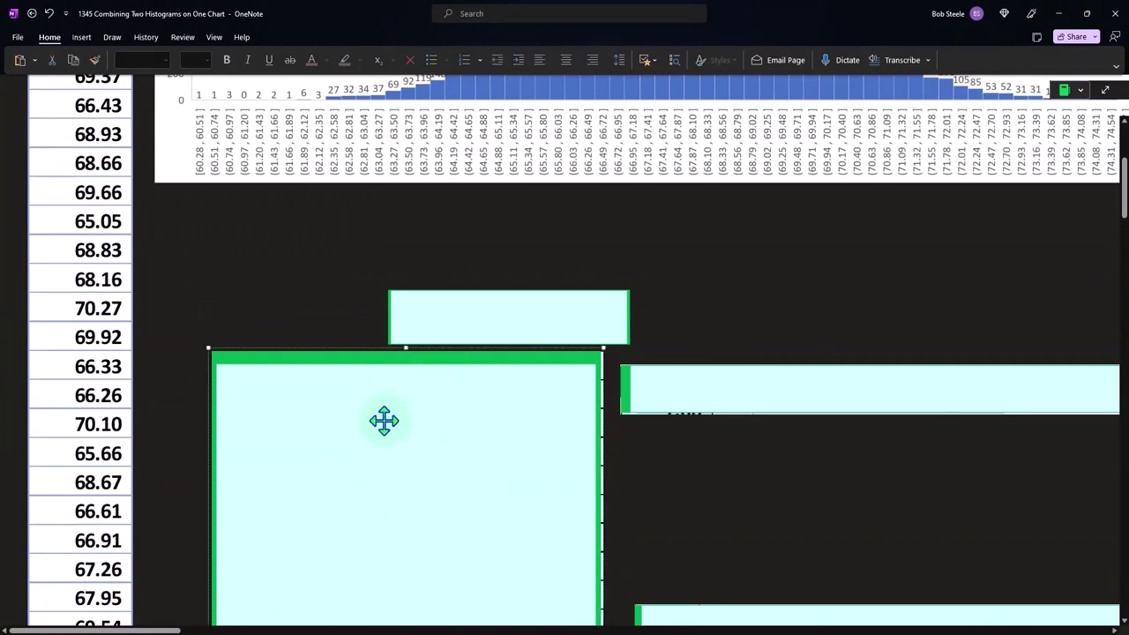
{"action": "scroll", "coordinate": [383, 421], "scroll_direction": "down", "scroll_amount": 3}
{"action": "left_click_drag", "start_coordinate": [208, 479], "coordinate": [313, 484]}
{"action": "scroll", "coordinate": [294, 479], "scroll_direction": "up", "scroll_amount": 3}
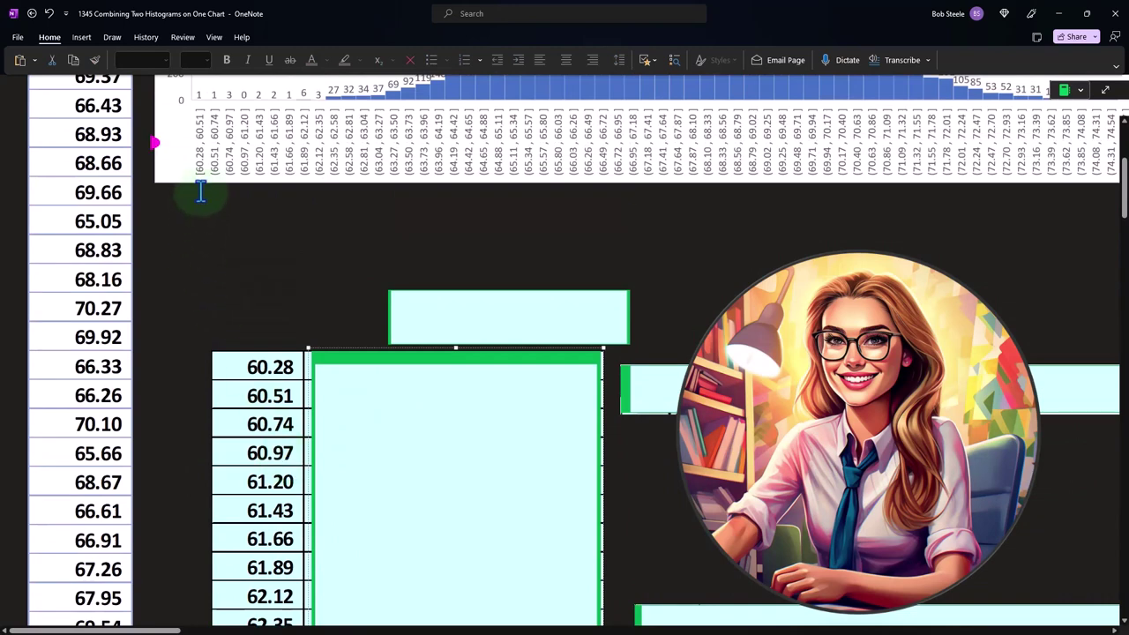
Narrow the table cover further to expose the column of upper bin limits.
{"action": "scroll", "coordinate": [330, 486], "scroll_direction": "down", "scroll_amount": 3}
{"action": "left_click_drag", "start_coordinate": [307, 476], "coordinate": [395, 483]}
{"action": "scroll", "coordinate": [370, 477], "scroll_direction": "up", "scroll_amount": 3}
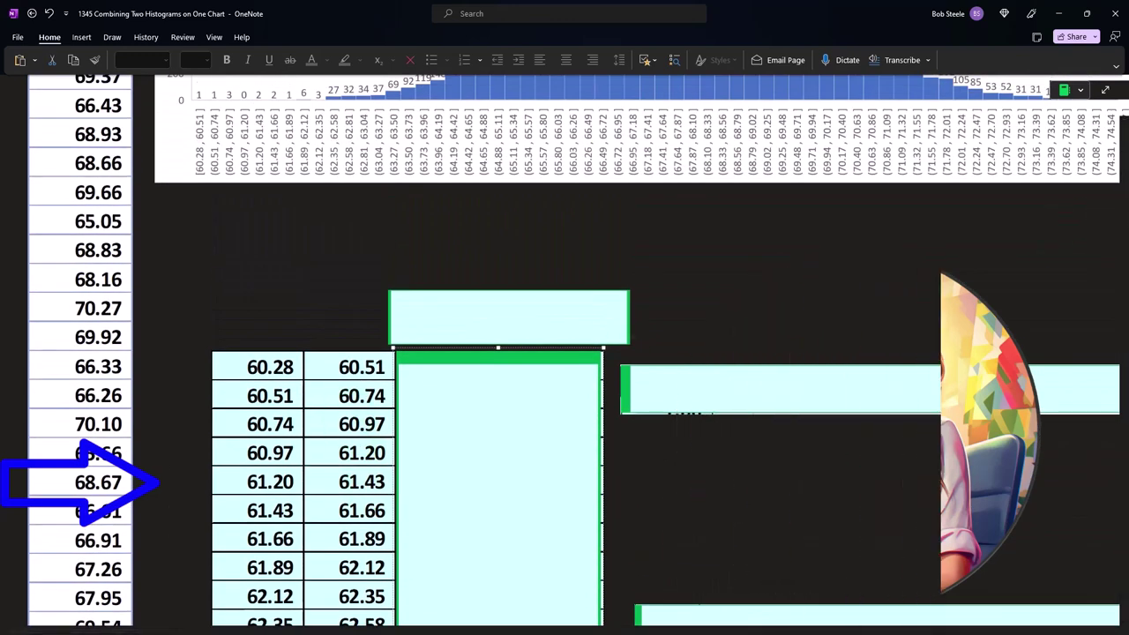
Compute the first bin's width as 60.51 minus 60.28 in the Calculator, keeping its window clear of the table.
{"action": "left_click_drag", "start_coordinate": [815, 280], "coordinate": [599, 272]}
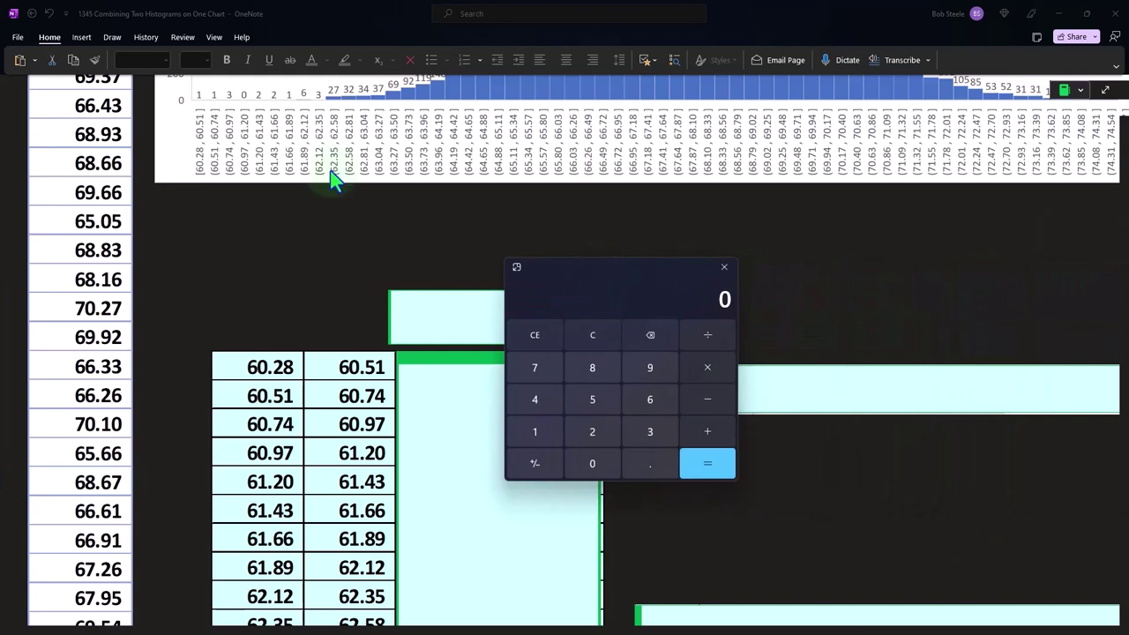
{"action": "key", "text": "0"}
{"action": "key", "text": "period"}
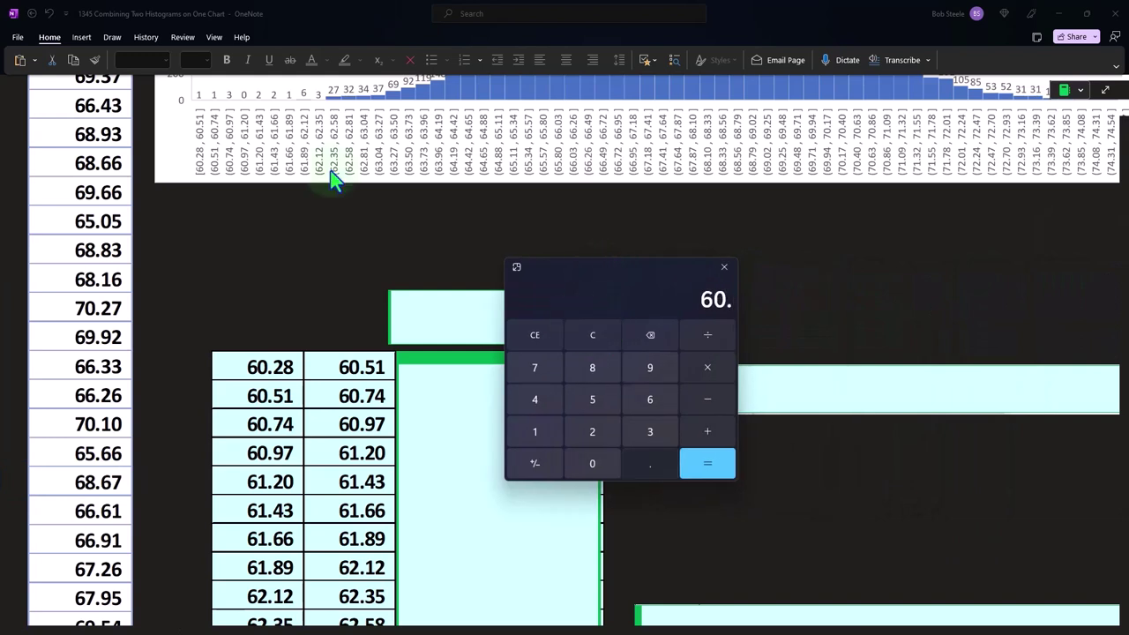
{"action": "key", "text": "5"}
{"action": "key", "text": "1"}
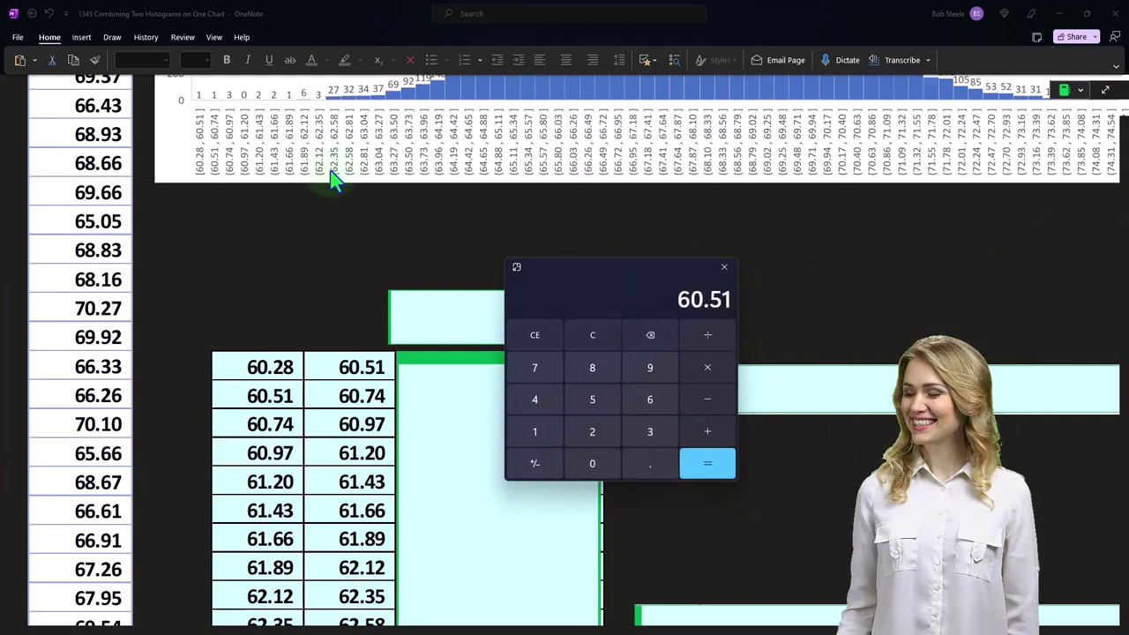
{"action": "key", "text": "minus"}
{"action": "key", "text": "6"}
{"action": "key", "text": "0"}
{"action": "key", "text": "period"}
{"action": "key", "text": "2"}
{"action": "key", "text": "8"}
{"action": "key", "text": "Return"}
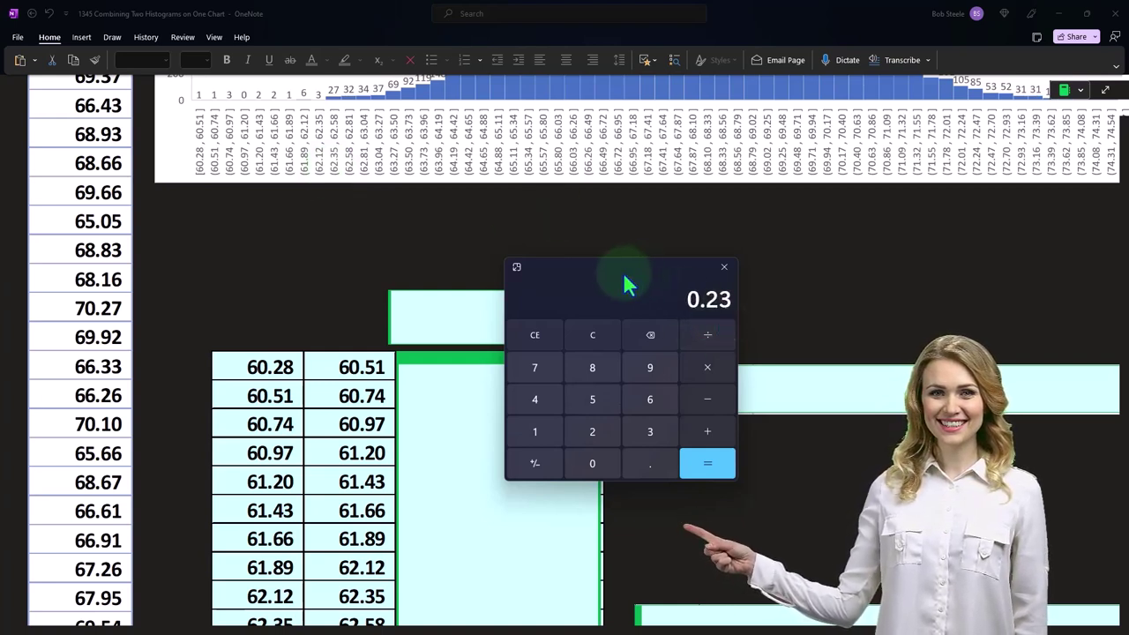
{"action": "left_click_drag", "start_coordinate": [619, 272], "coordinate": [1128, 231]}
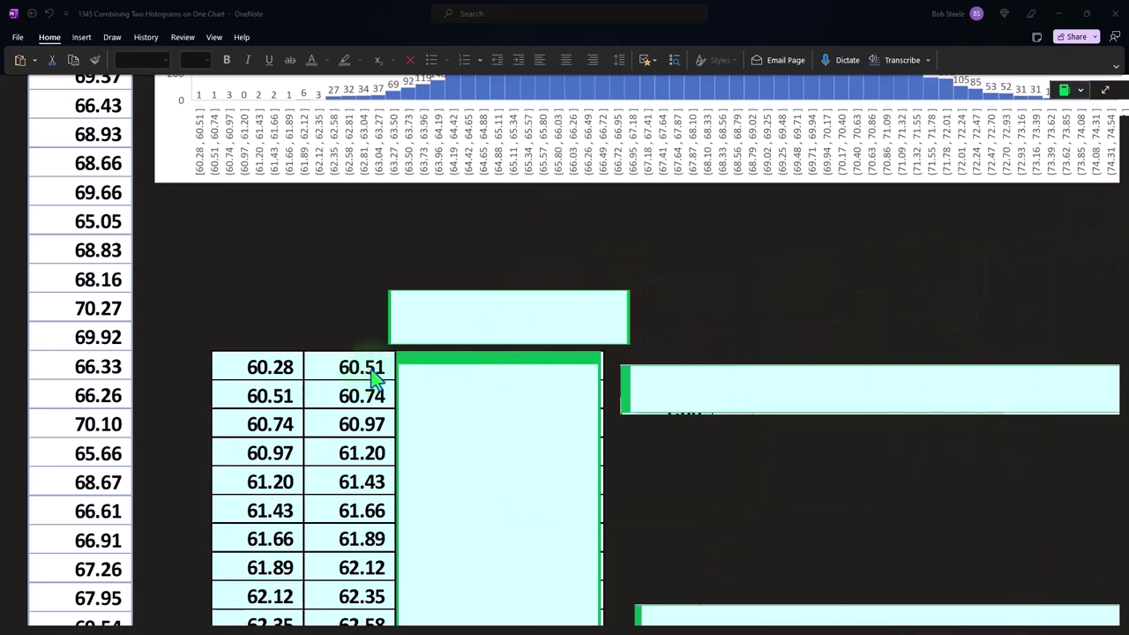
Review the lower and upper bin limits down to the last row of the frequency table.
{"action": "scroll", "coordinate": [440, 424], "scroll_direction": "down", "scroll_amount": 3}
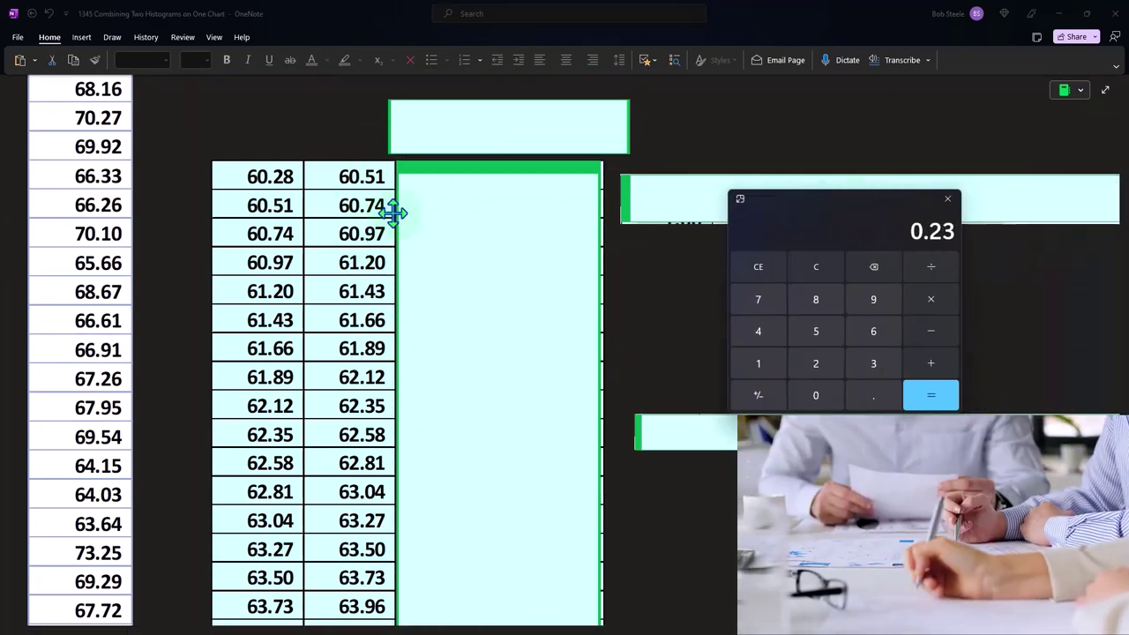
{"action": "scroll", "coordinate": [394, 212], "scroll_direction": "down", "scroll_amount": 2}
{"action": "scroll", "coordinate": [395, 213], "scroll_direction": "down", "scroll_amount": 8}
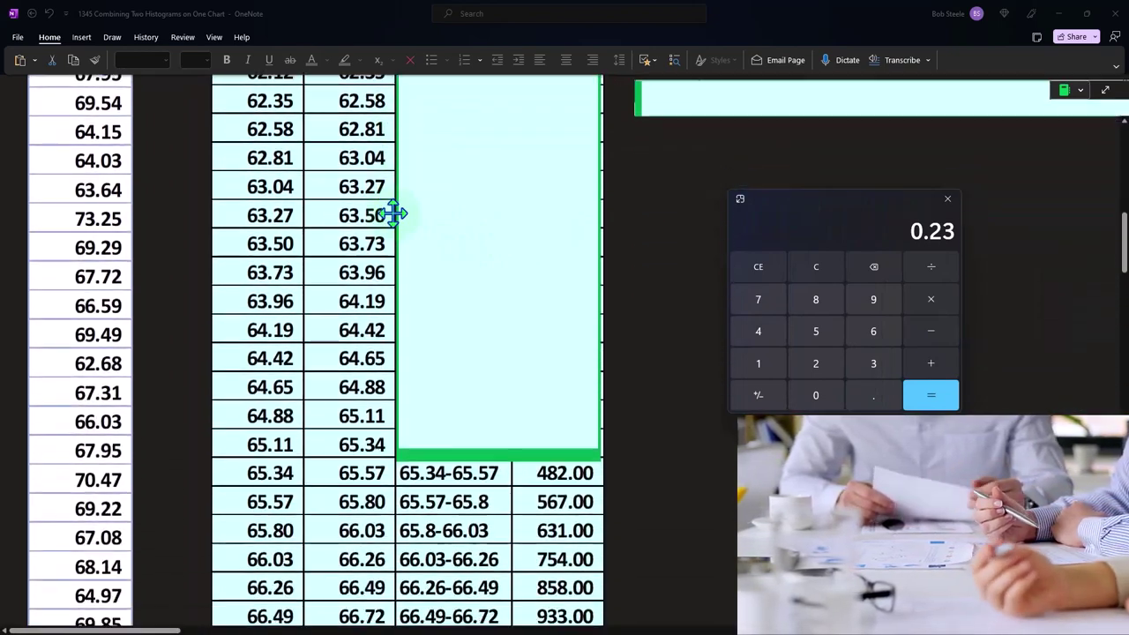
{"action": "scroll", "coordinate": [394, 213], "scroll_direction": "down", "scroll_amount": 11}
{"action": "scroll", "coordinate": [395, 209], "scroll_direction": "down", "scroll_amount": 3}
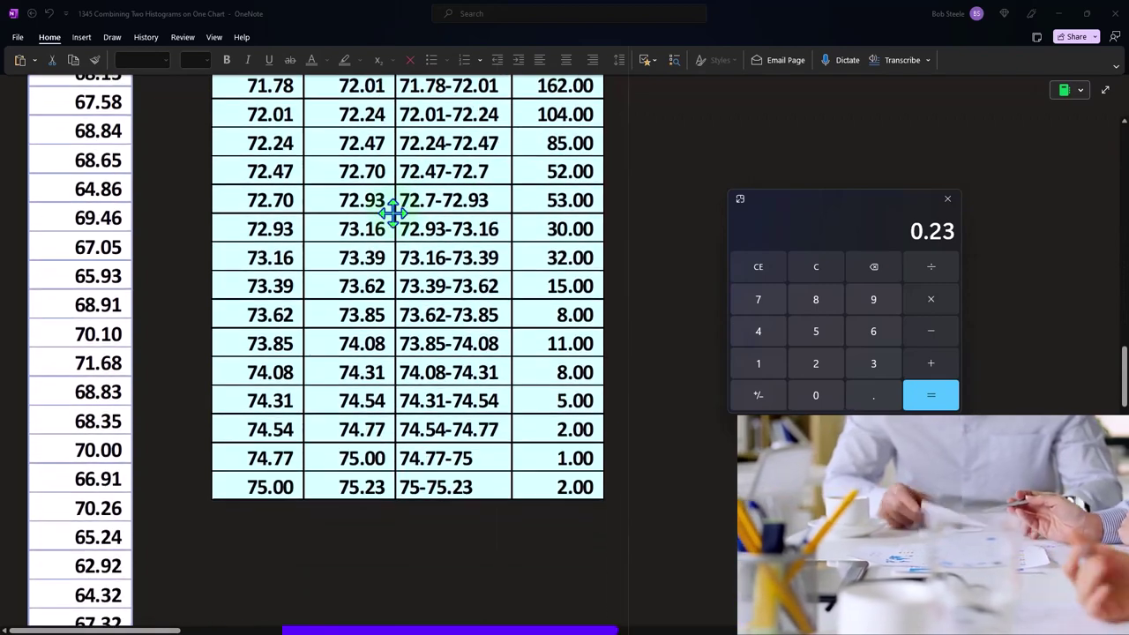
{"action": "scroll", "coordinate": [397, 221], "scroll_direction": "up", "scroll_amount": 18}
{"action": "scroll", "coordinate": [416, 247], "scroll_direction": "up", "scroll_amount": 5}
Uncover the label formula =C17&"-"&D17 above the table and the column of combined bin-range labels.
{"action": "left_click", "coordinate": [441, 443]}
{"action": "scroll", "coordinate": [410, 470], "scroll_direction": "down", "scroll_amount": 1}
{"action": "left_click_drag", "start_coordinate": [398, 476], "coordinate": [516, 479]}
{"action": "scroll", "coordinate": [460, 399], "scroll_direction": "up", "scroll_amount": 2}
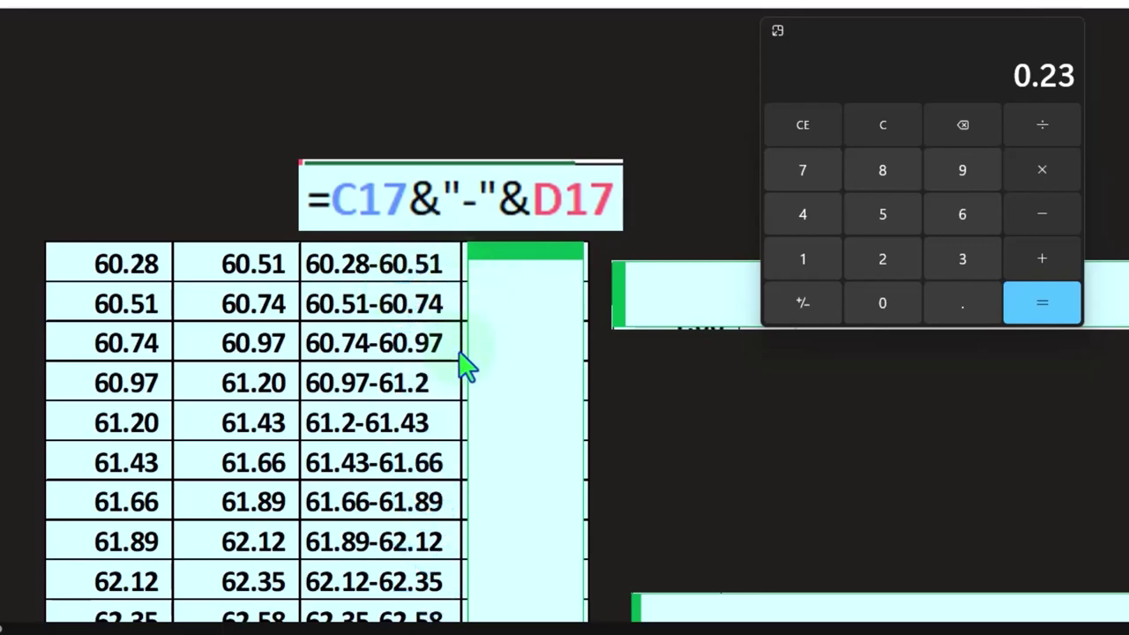
Uncover the first row's frequency and the COUNTIFS formula beside the table, with the Calculator out of the way.
{"action": "scroll", "coordinate": [465, 366], "scroll_direction": "down", "scroll_amount": 12}
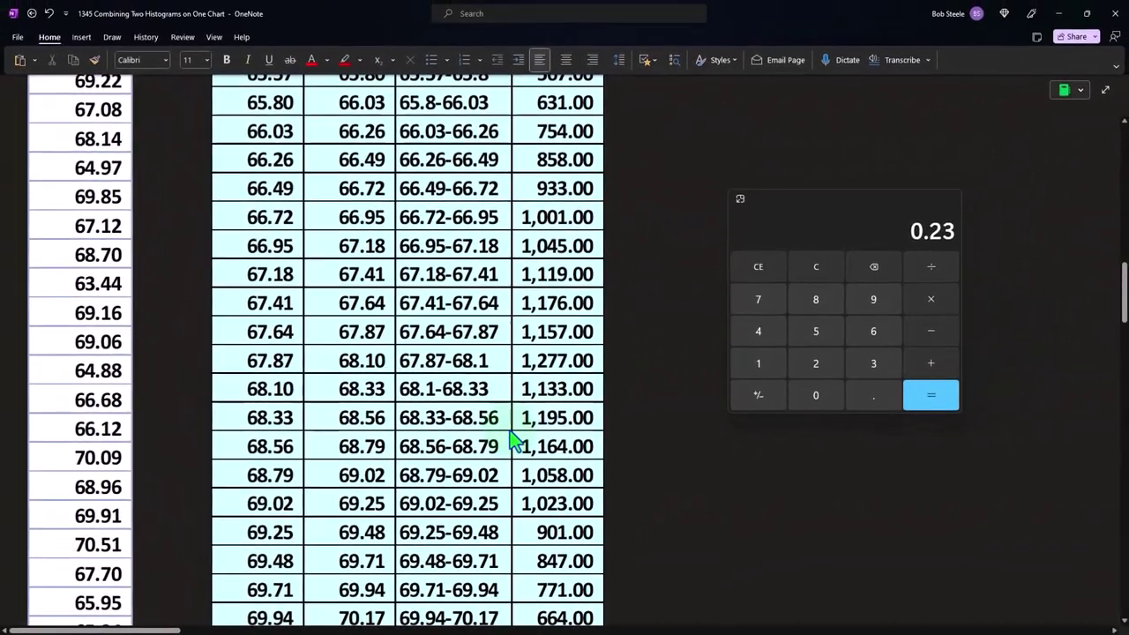
{"action": "scroll", "coordinate": [510, 434], "scroll_direction": "up", "scroll_amount": 8}
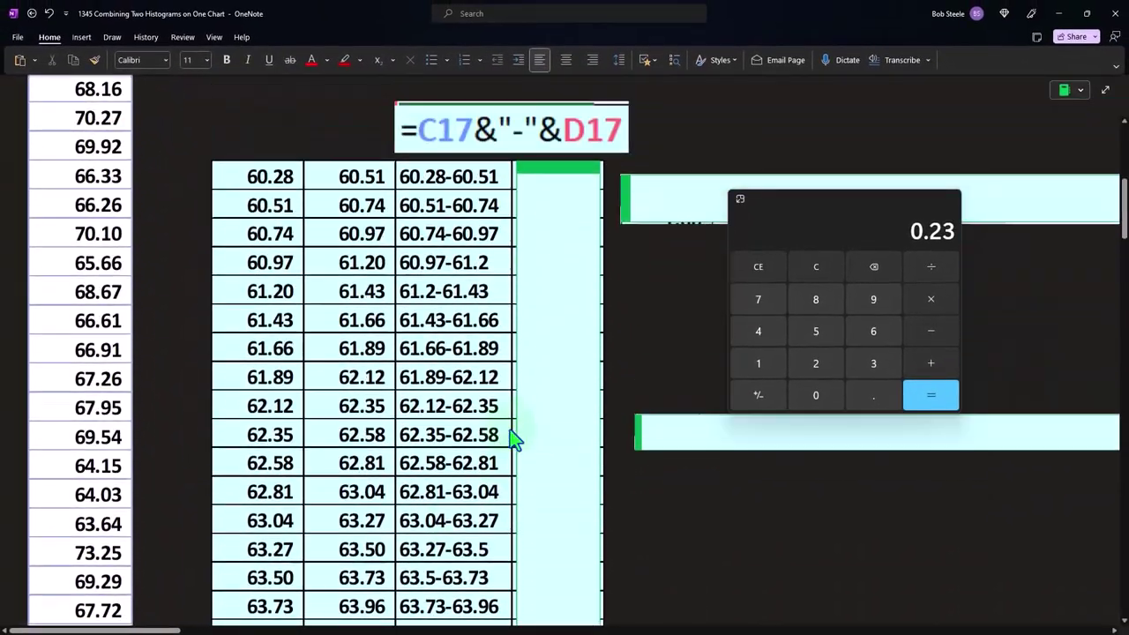
{"action": "scroll", "coordinate": [516, 441], "scroll_direction": "up", "scroll_amount": 2}
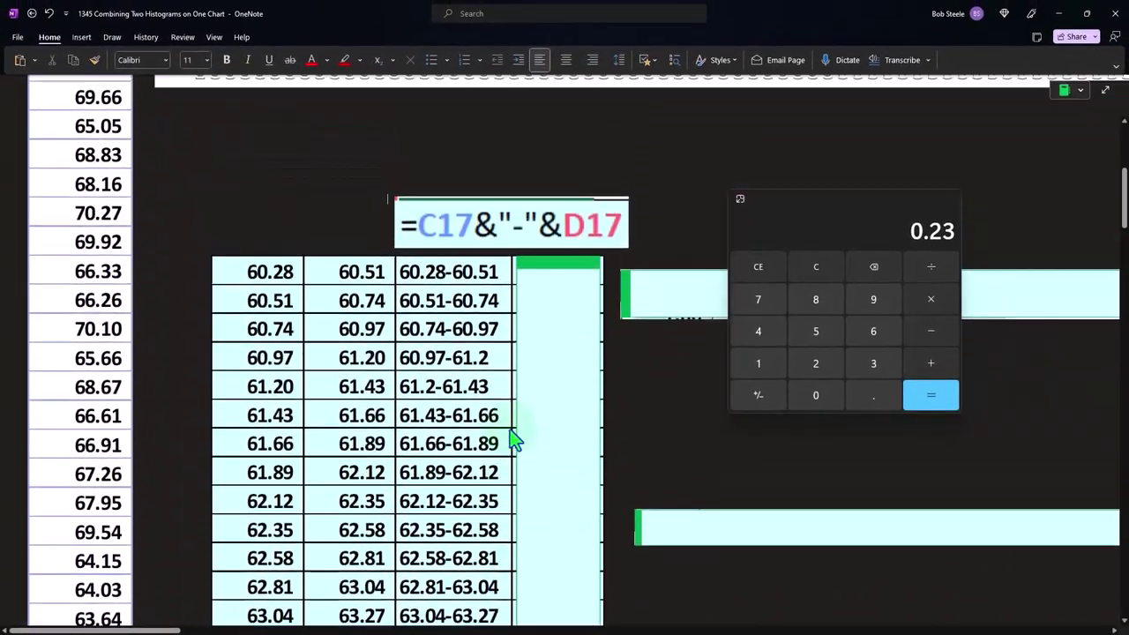
{"action": "left_click", "coordinate": [556, 330]}
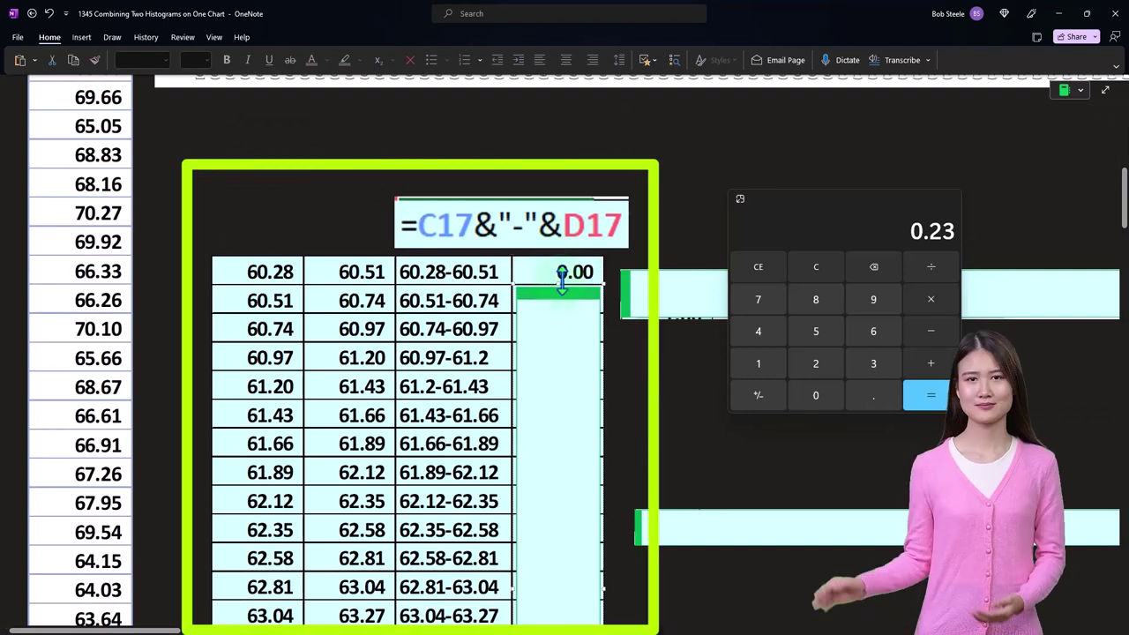
{"action": "left_click", "coordinate": [812, 206]}
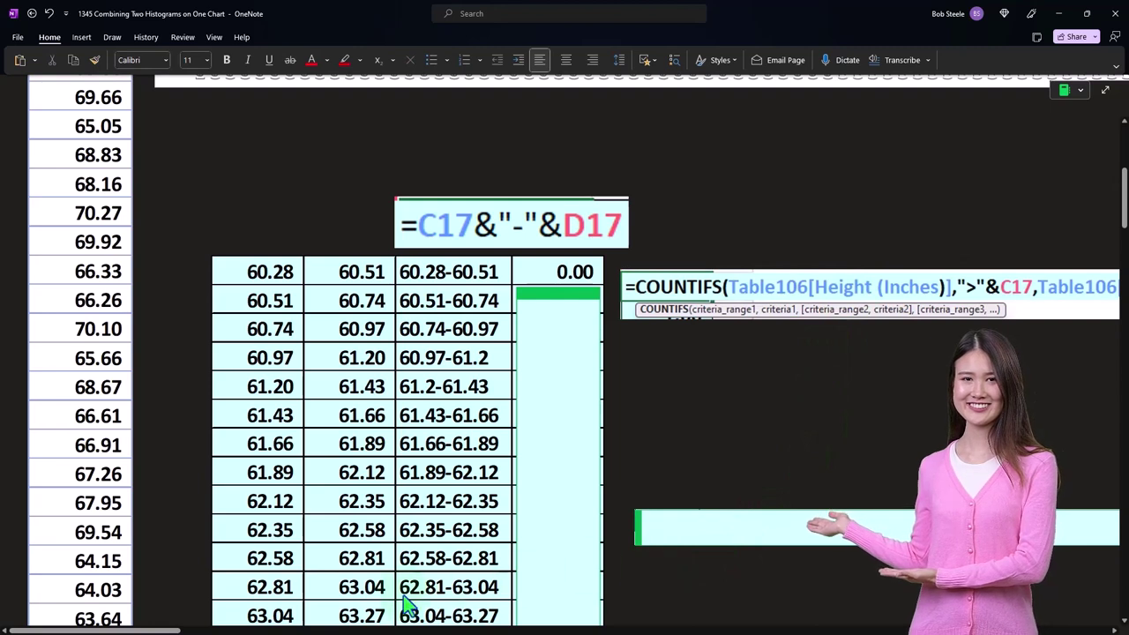
Examine how the COUNTIFS formula's ranges and criteria relate to the height data and the first row's bin limits.
{"action": "left_click_drag", "start_coordinate": [155, 630], "coordinate": [202, 629]}
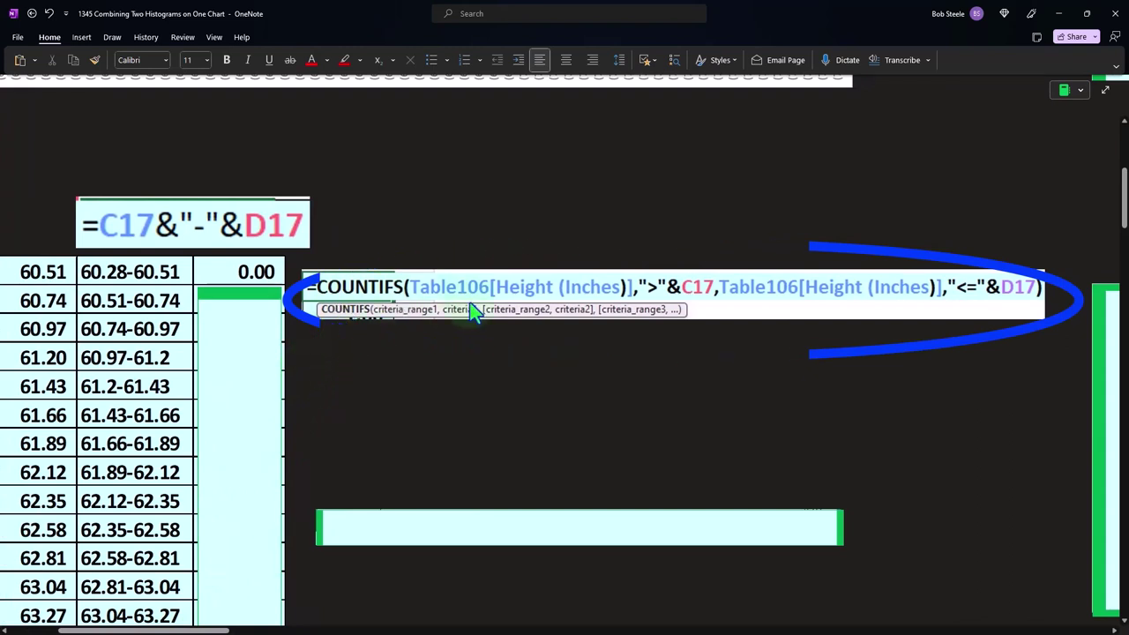
{"action": "left_click_drag", "start_coordinate": [219, 630], "coordinate": [167, 630]}
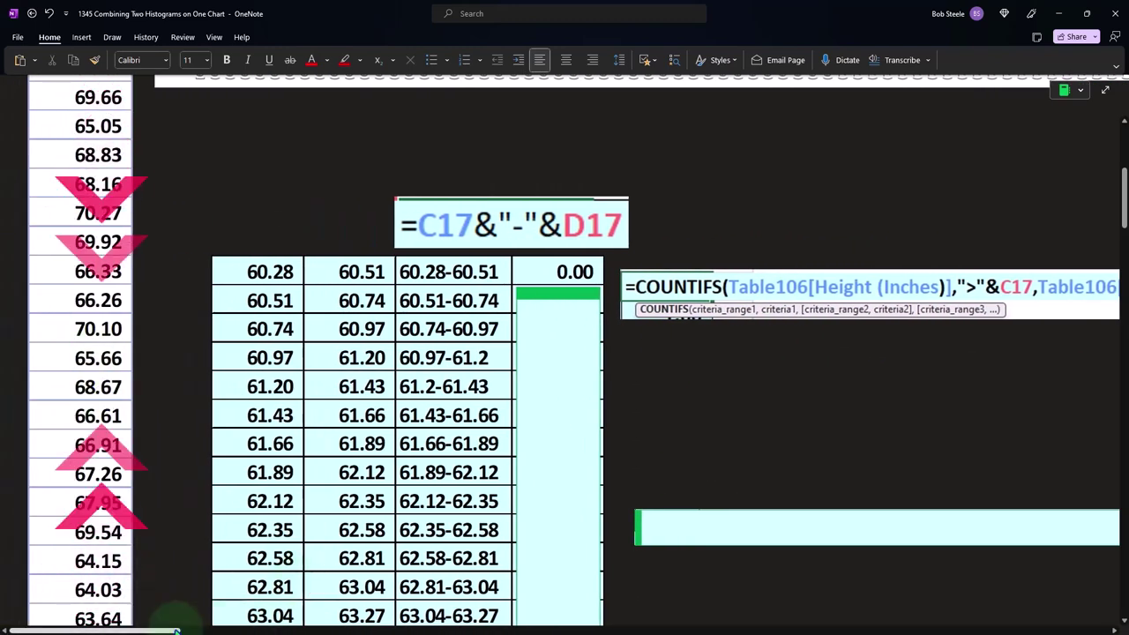
{"action": "scroll", "coordinate": [296, 582], "scroll_direction": "right", "scroll_amount": 5}
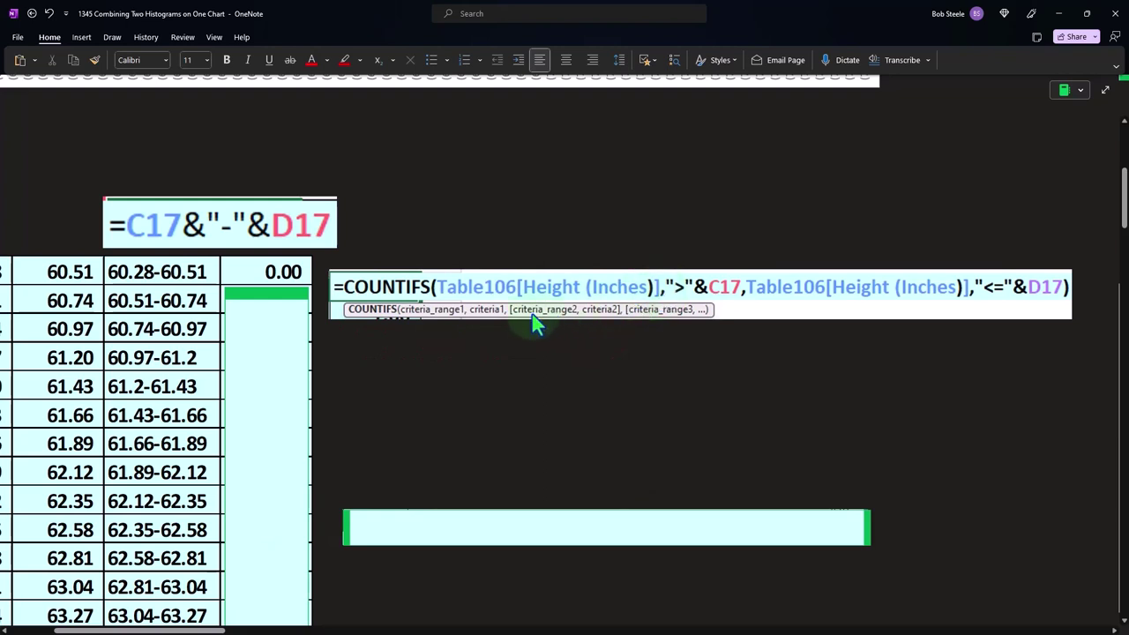
{"action": "scroll", "coordinate": [203, 617], "scroll_direction": "left", "scroll_amount": 3}
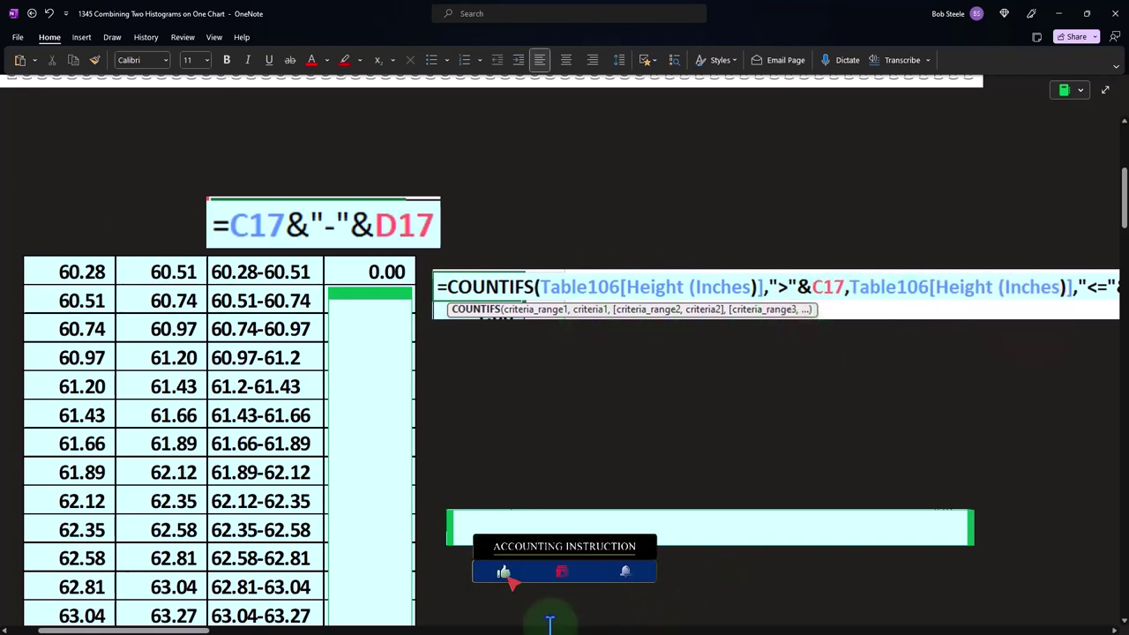
{"action": "scroll", "coordinate": [192, 627], "scroll_direction": "left", "scroll_amount": 3}
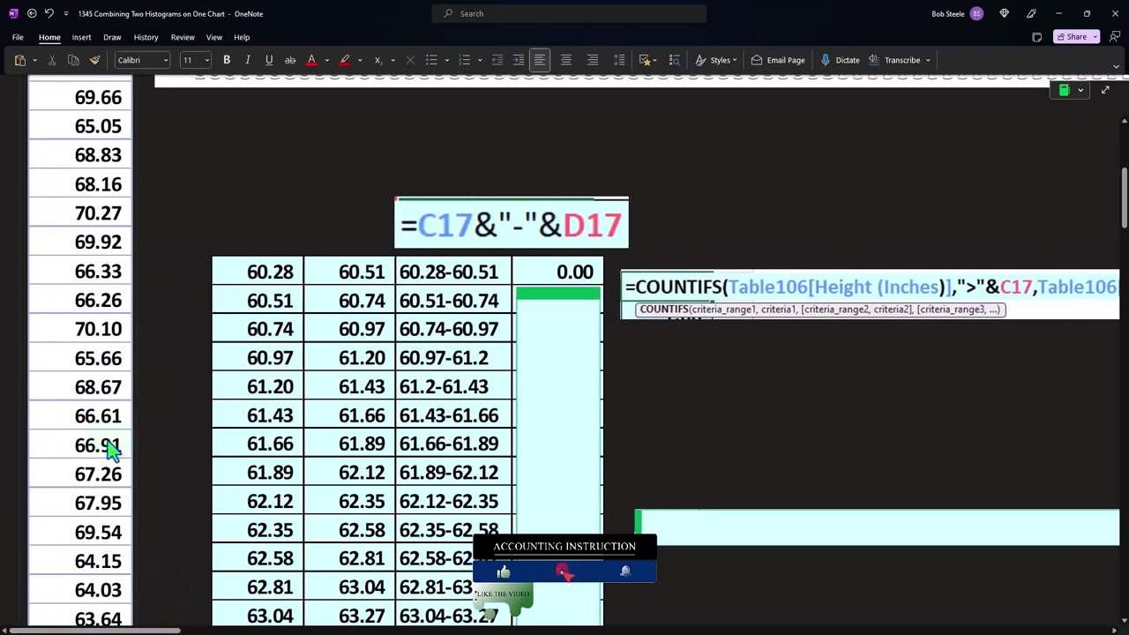
{"action": "scroll", "coordinate": [188, 628], "scroll_direction": "right", "scroll_amount": 3}
{"action": "scroll", "coordinate": [188, 628], "scroll_direction": "right", "scroll_amount": 2}
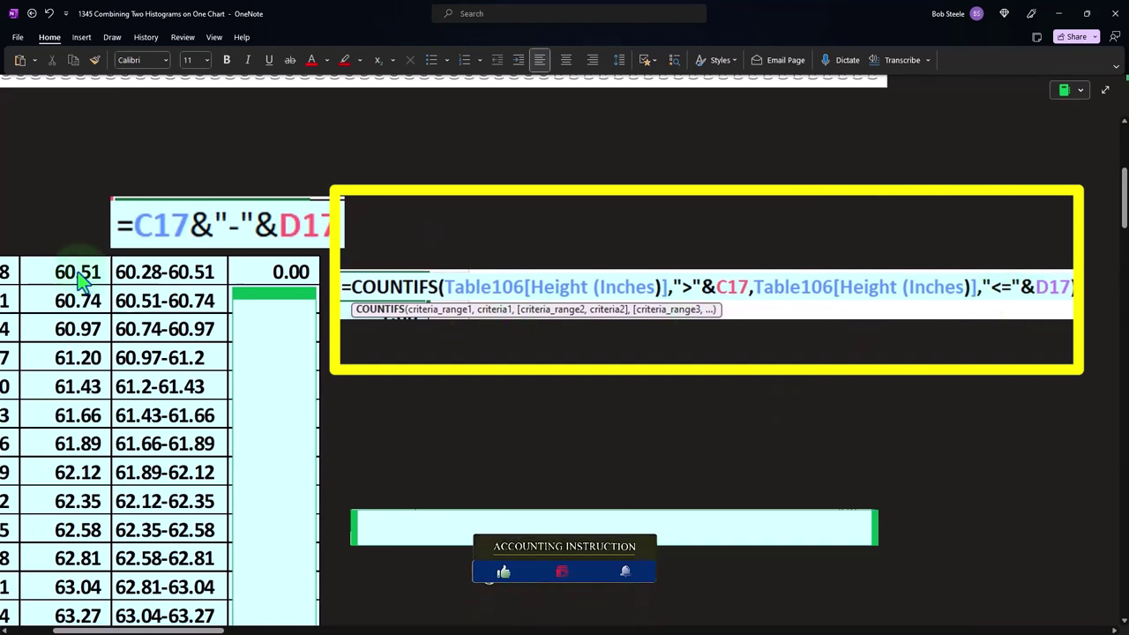
{"action": "scroll", "coordinate": [215, 624], "scroll_direction": "left", "scroll_amount": 2}
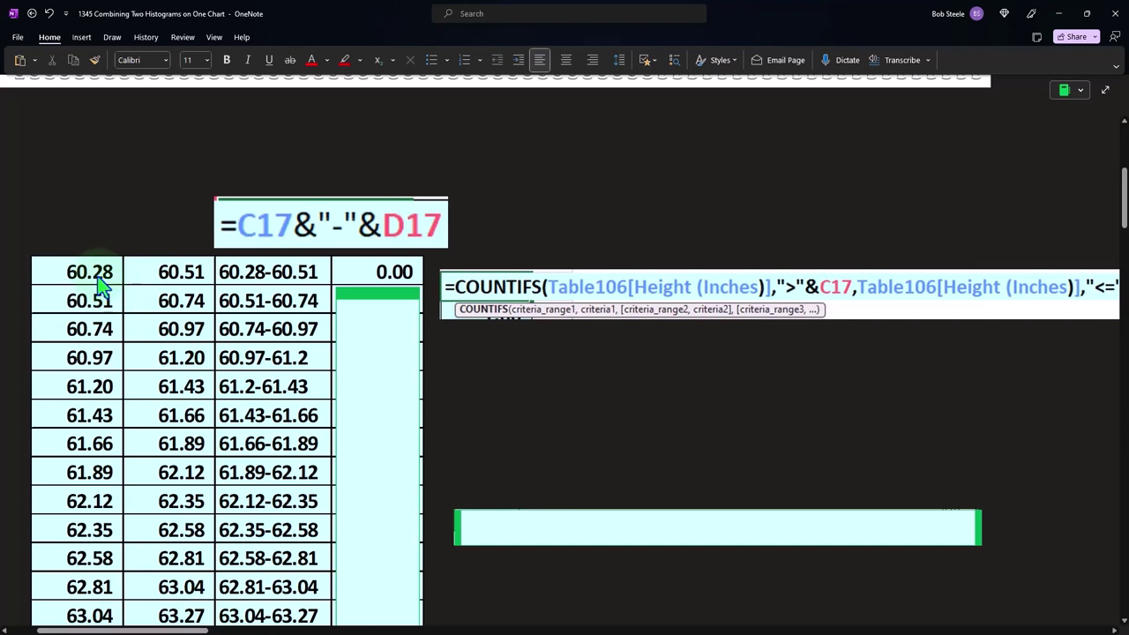
{"action": "scroll", "coordinate": [215, 629], "scroll_direction": "left", "scroll_amount": 2}
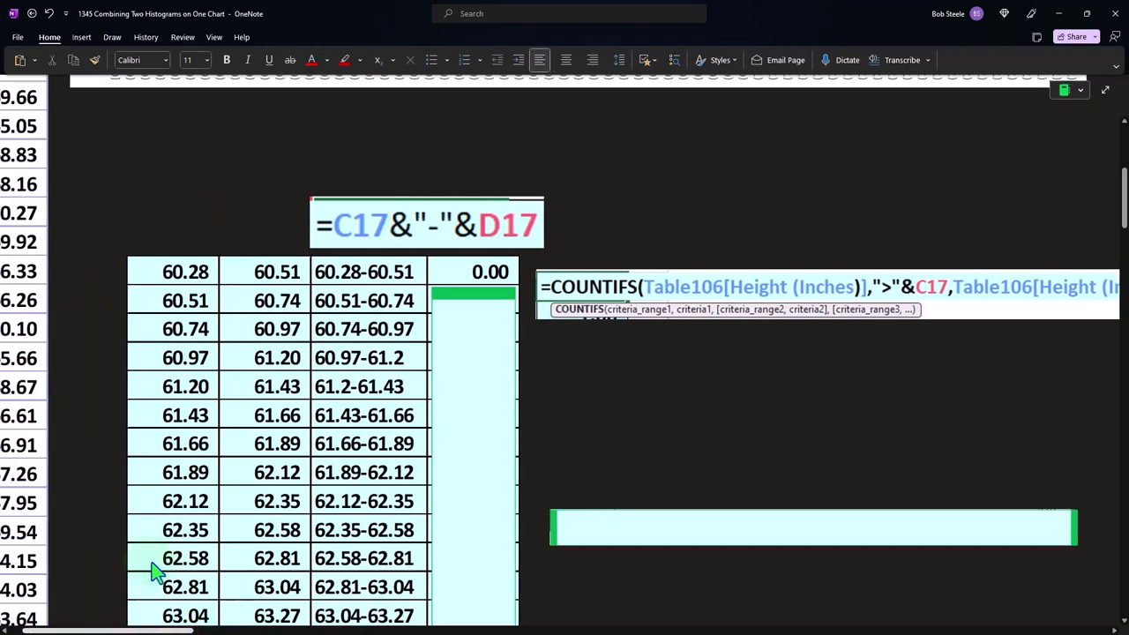
{"action": "scroll", "coordinate": [188, 630], "scroll_direction": "left", "scroll_amount": 1}
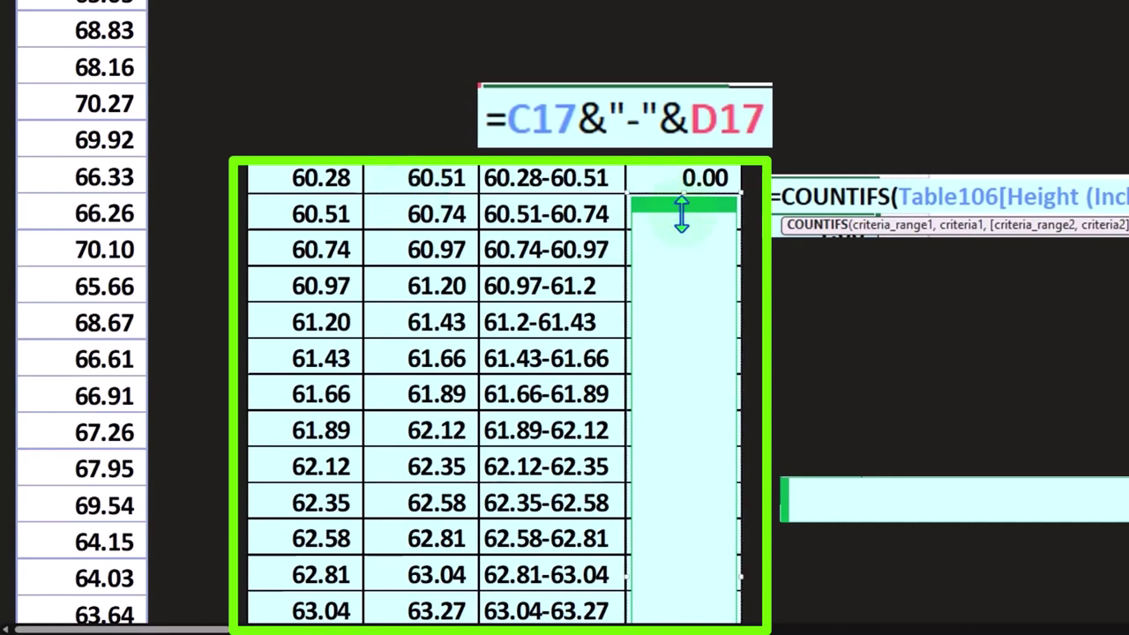
Uncover the remaining frequency values from the second row down and the second COUNTIFS formula, which refers to C26 and D26.
{"action": "left_click_drag", "start_coordinate": [680, 206], "coordinate": [680, 222]}
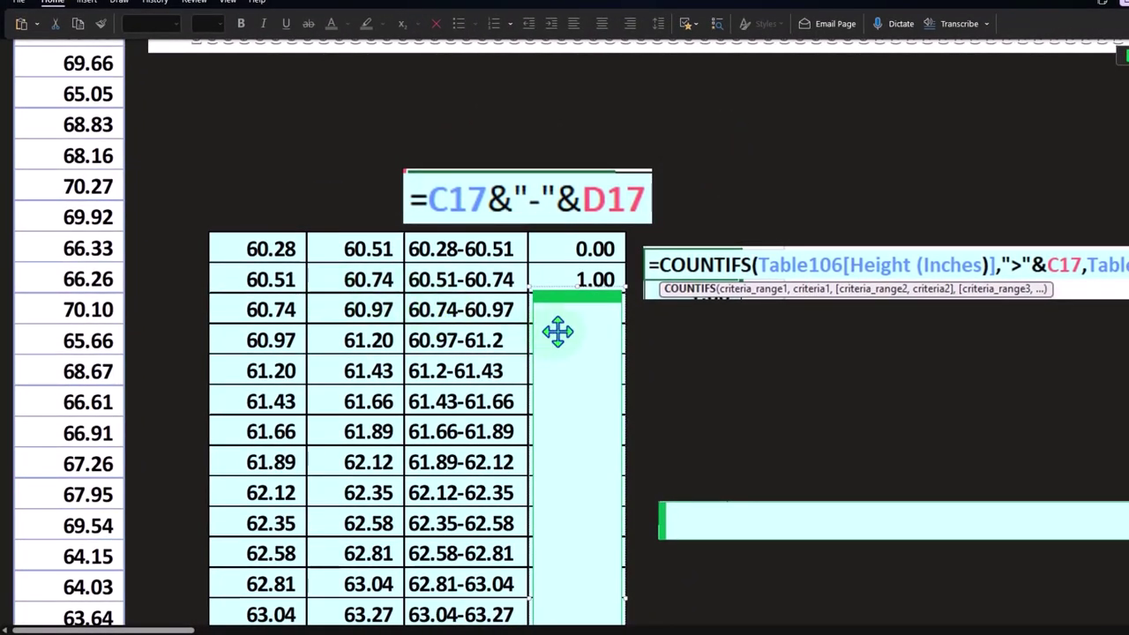
{"action": "key", "text": "ctrl+v"}
{"action": "left_click", "coordinate": [783, 527]}
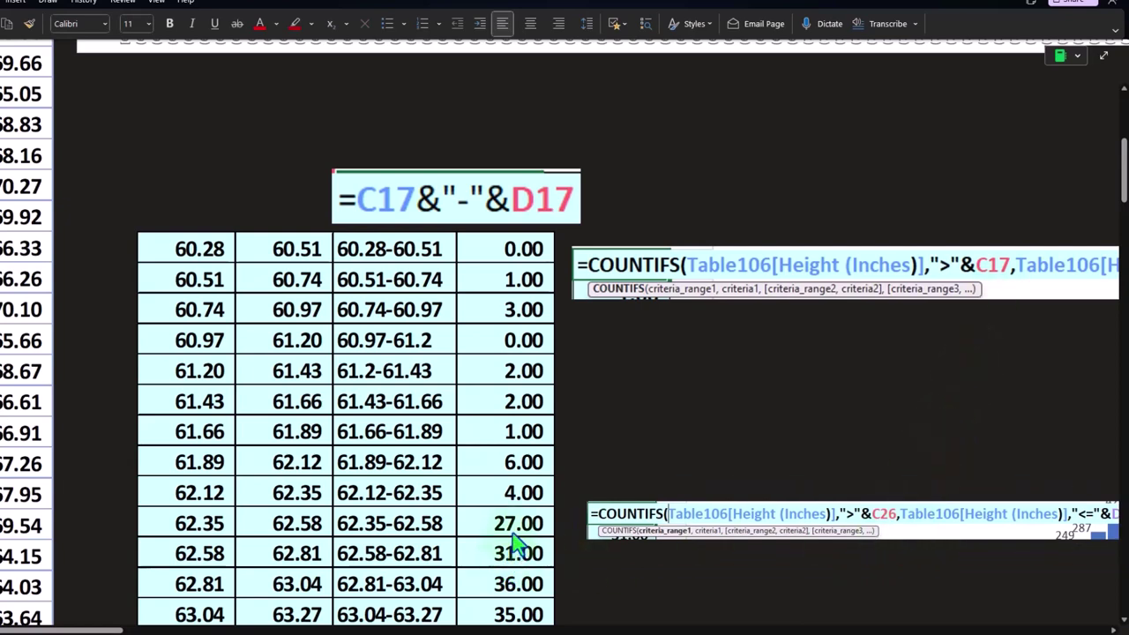
Compare the COUNTIFS frequencies in the bin table with the bar counts of the original height histogram.
{"action": "scroll", "coordinate": [516, 529], "scroll_direction": "up", "scroll_amount": 3}
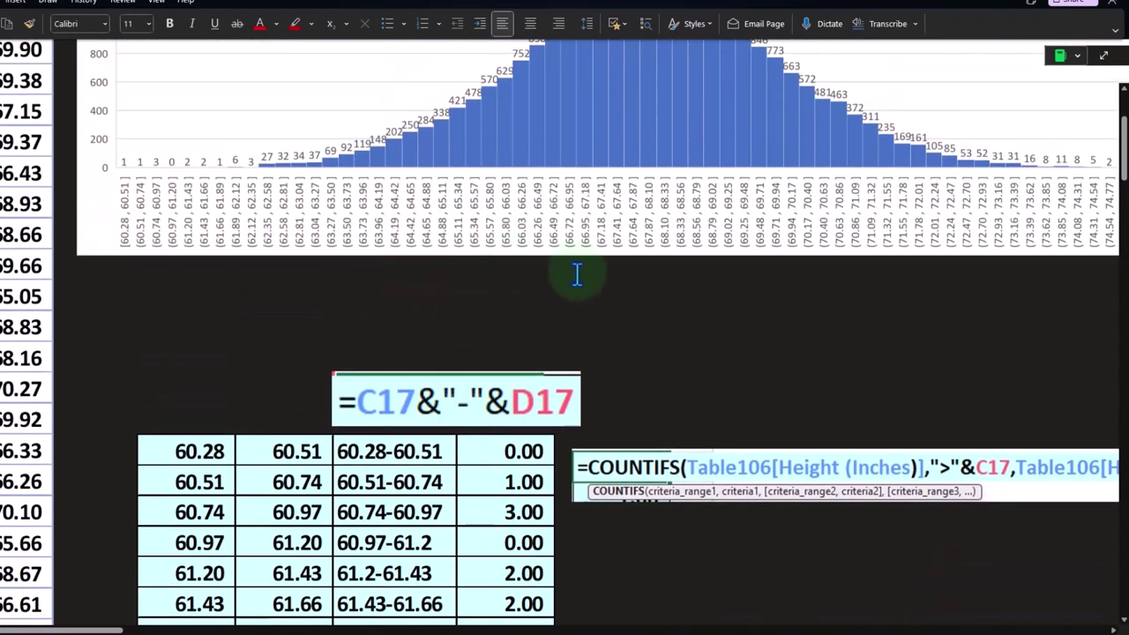
{"action": "scroll", "coordinate": [600, 264], "scroll_direction": "up", "scroll_amount": 3}
{"action": "scroll", "coordinate": [645, 256], "scroll_direction": "down", "scroll_amount": 3}
{"action": "scroll", "coordinate": [567, 534], "scroll_direction": "up", "scroll_amount": 1}
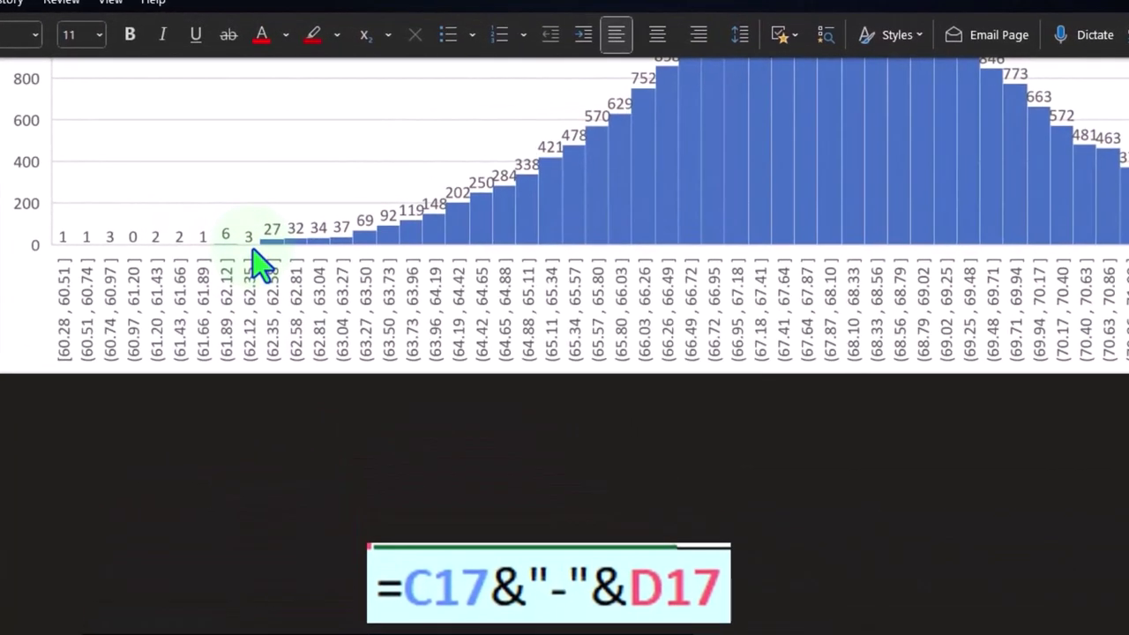
{"action": "scroll", "coordinate": [373, 446], "scroll_direction": "down", "scroll_amount": 5}
{"action": "scroll", "coordinate": [426, 445], "scroll_direction": "down", "scroll_amount": 4}
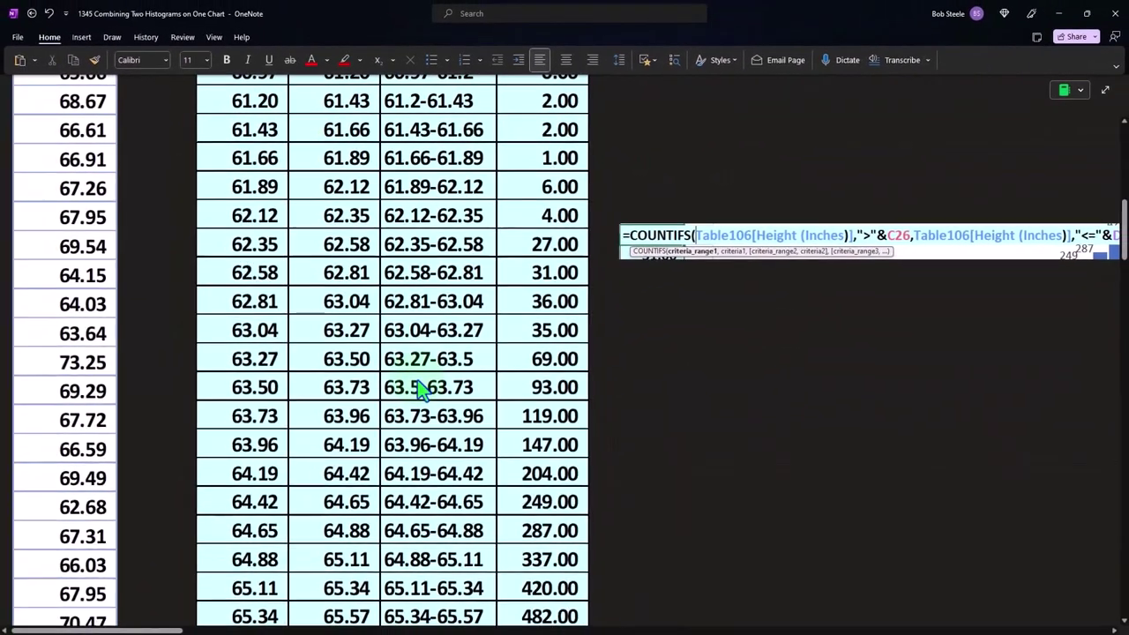
{"action": "scroll", "coordinate": [451, 188], "scroll_direction": "up", "scroll_amount": 2}
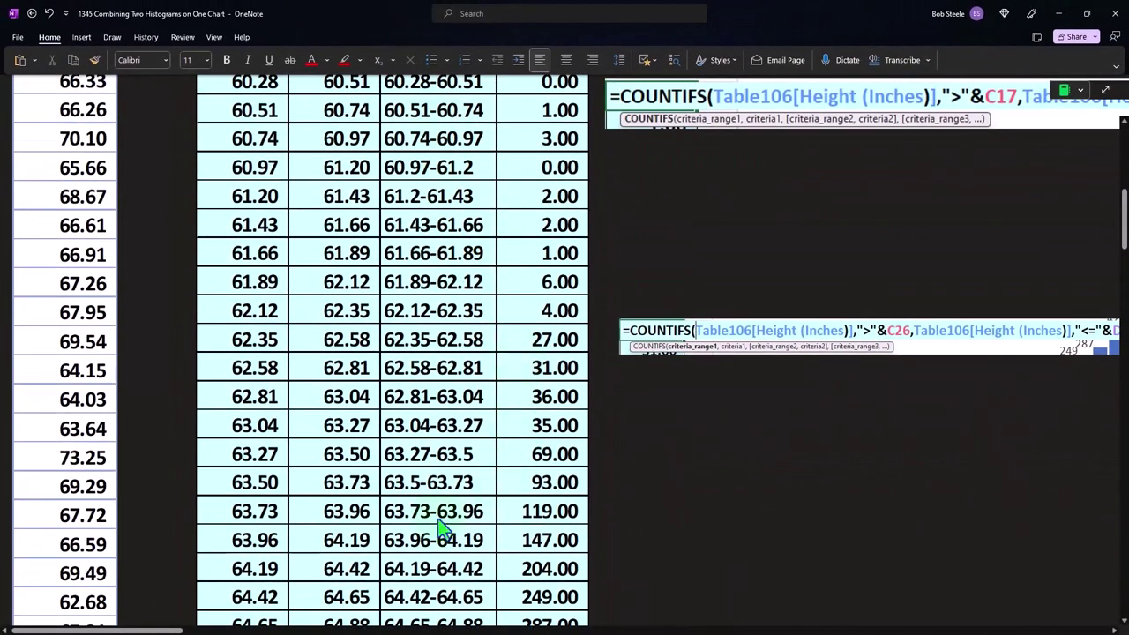
Uncover the column chart built from the frequency table and compare its bars and bin labels with the original histogram.
{"action": "left_click_drag", "start_coordinate": [161, 630], "coordinate": [353, 630]}
{"action": "scroll", "coordinate": [353, 527], "scroll_direction": "up", "scroll_amount": 3}
{"action": "left_click", "coordinate": [345, 434]}
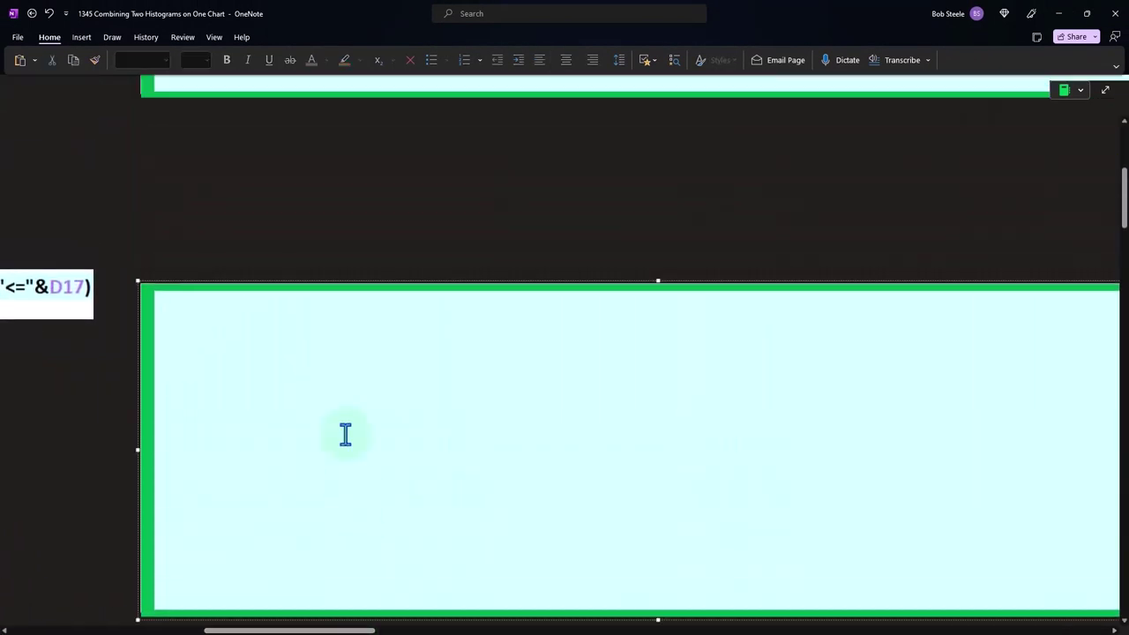
{"action": "key", "text": "ctrl+v"}
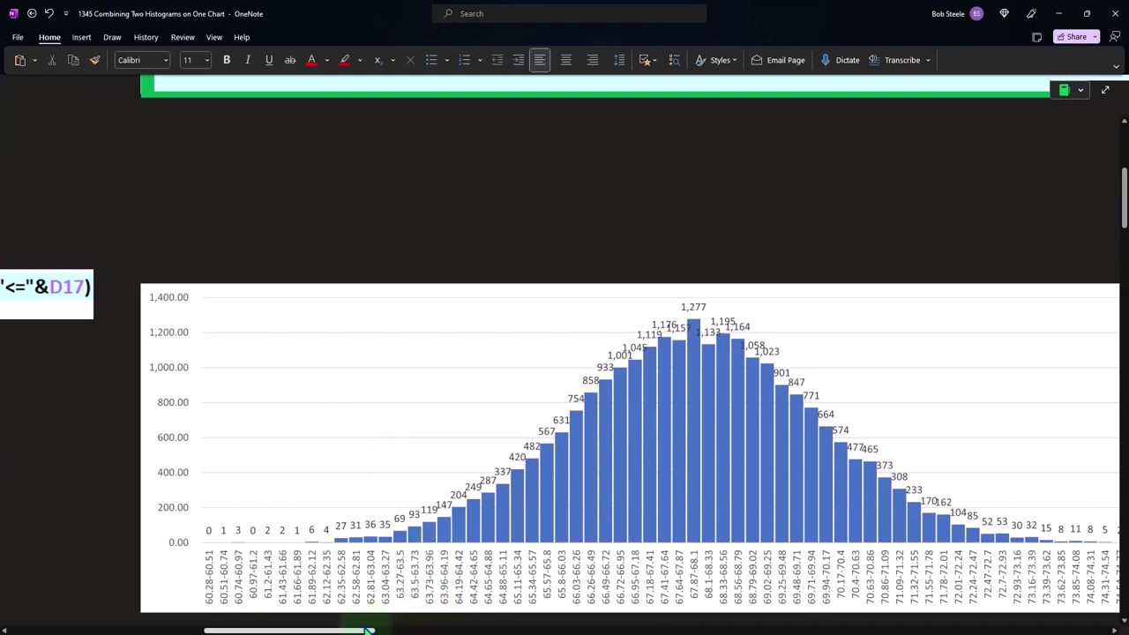
{"action": "left_click_drag", "start_coordinate": [368, 630], "coordinate": [394, 630]}
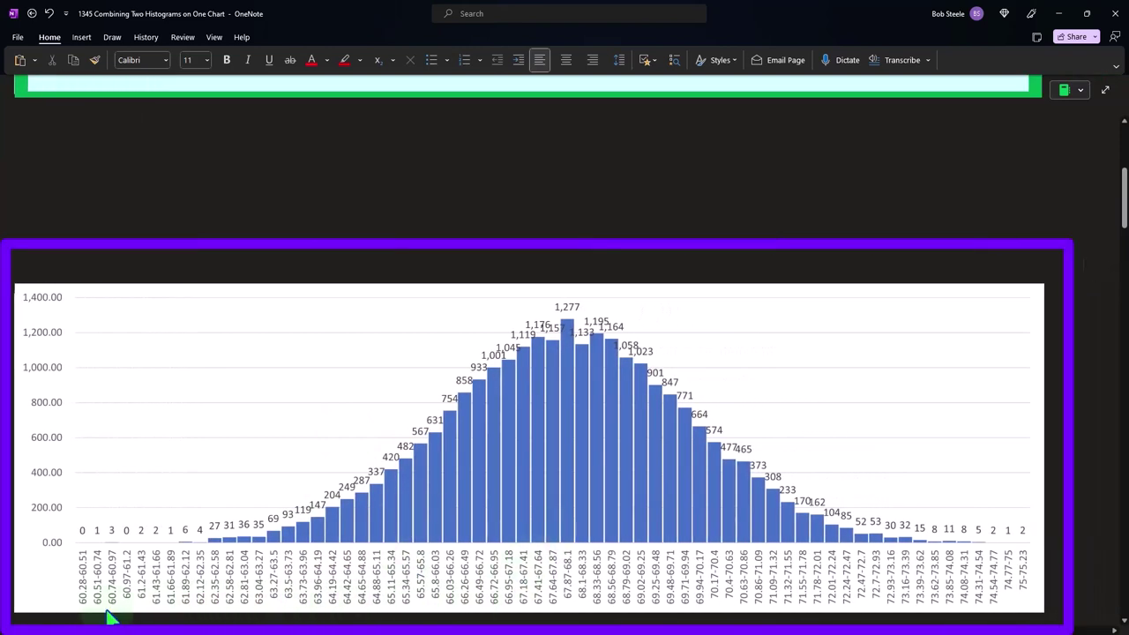
{"action": "scroll", "coordinate": [259, 277], "scroll_direction": "up", "scroll_amount": 3}
{"action": "left_click", "coordinate": [259, 278]}
{"action": "scroll", "coordinate": [259, 270], "scroll_direction": "down", "scroll_amount": 5}
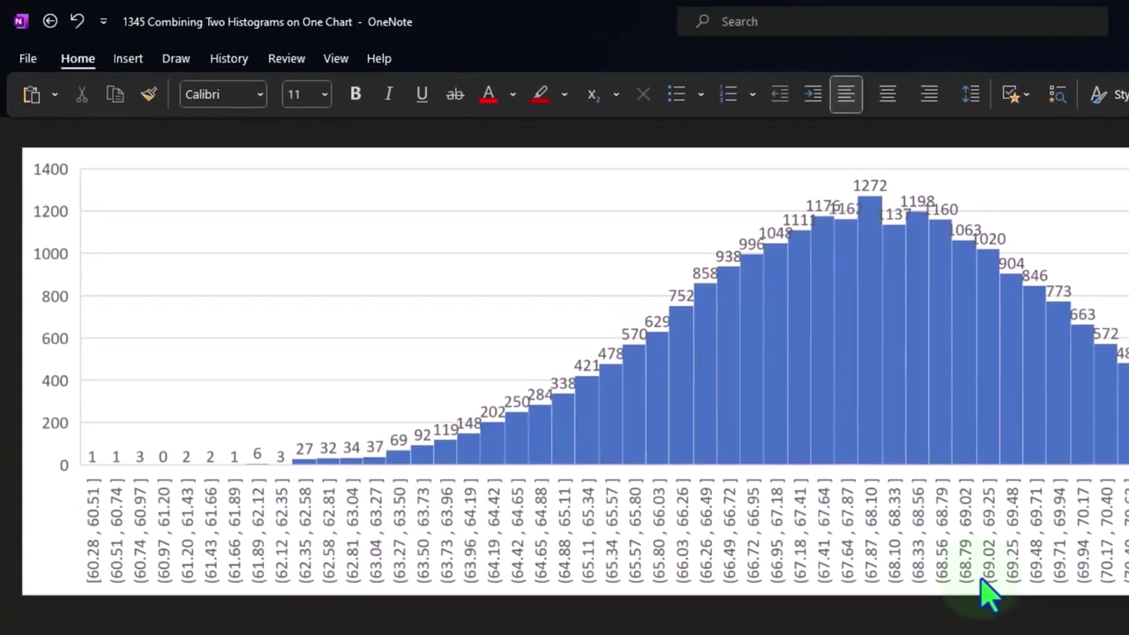
{"action": "scroll", "coordinate": [982, 597], "scroll_direction": "down", "scroll_amount": 5}
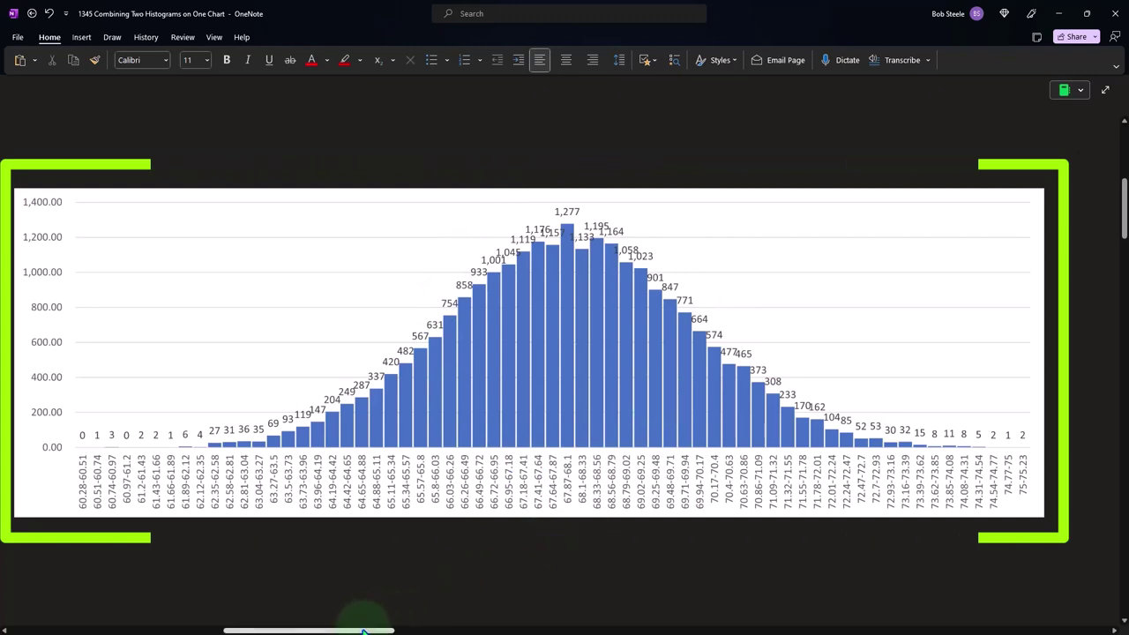
Uncover the formula =[@[Height (Inches)]]*0.95 beside the two-column height table.
{"action": "left_click_drag", "start_coordinate": [364, 632], "coordinate": [486, 631]}
{"action": "left_click", "coordinate": [509, 388]}
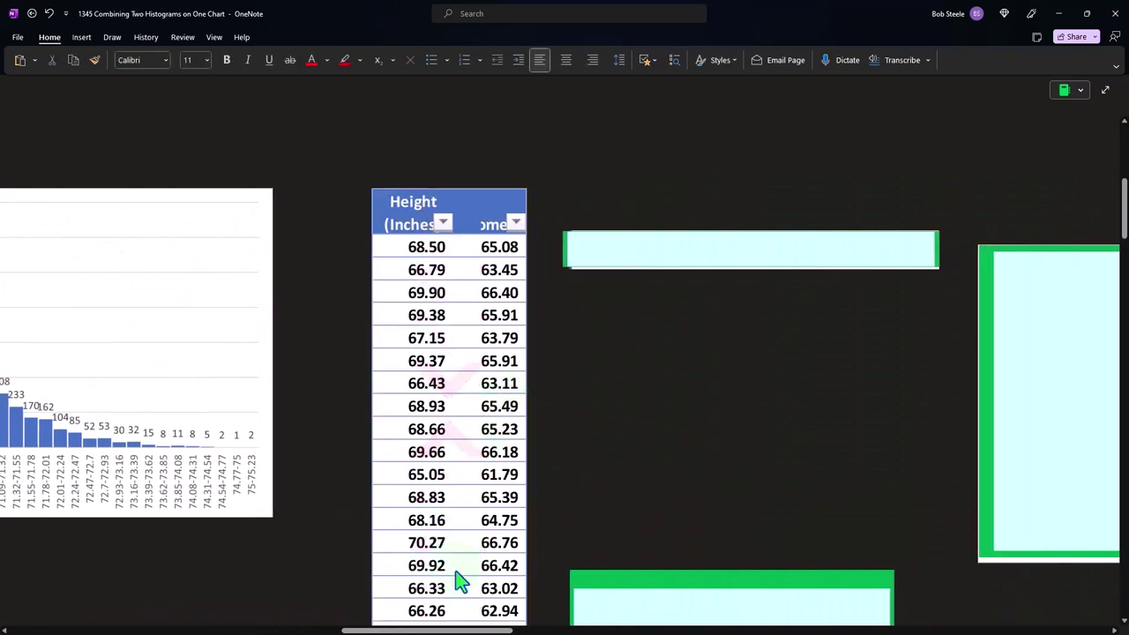
{"action": "left_click_drag", "start_coordinate": [440, 632], "coordinate": [470, 632]}
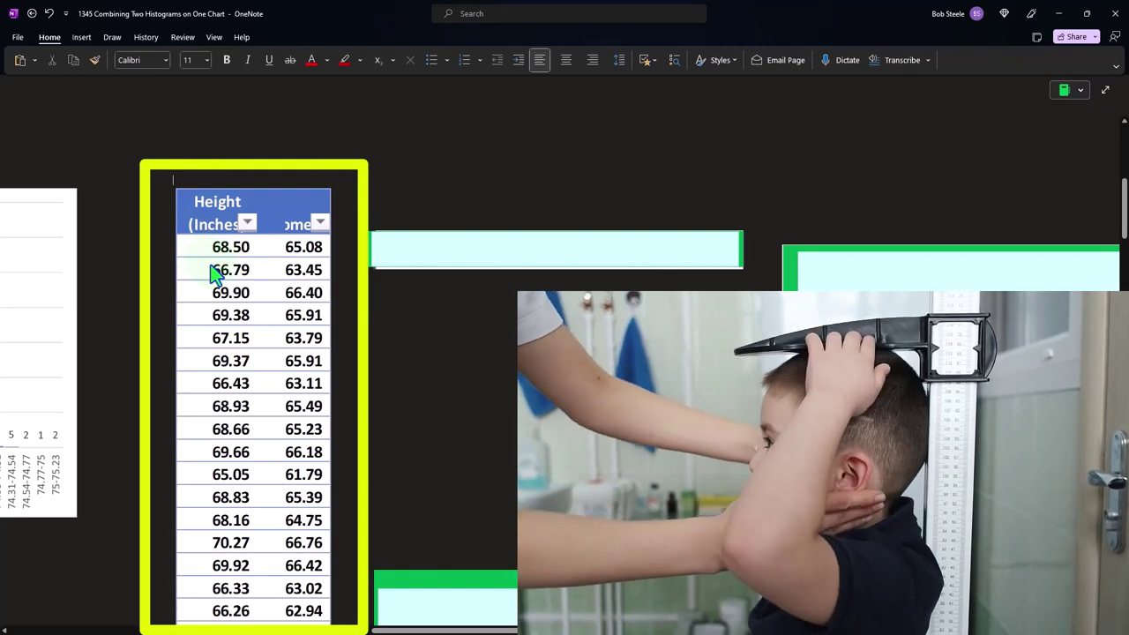
{"action": "left_click", "coordinate": [403, 253]}
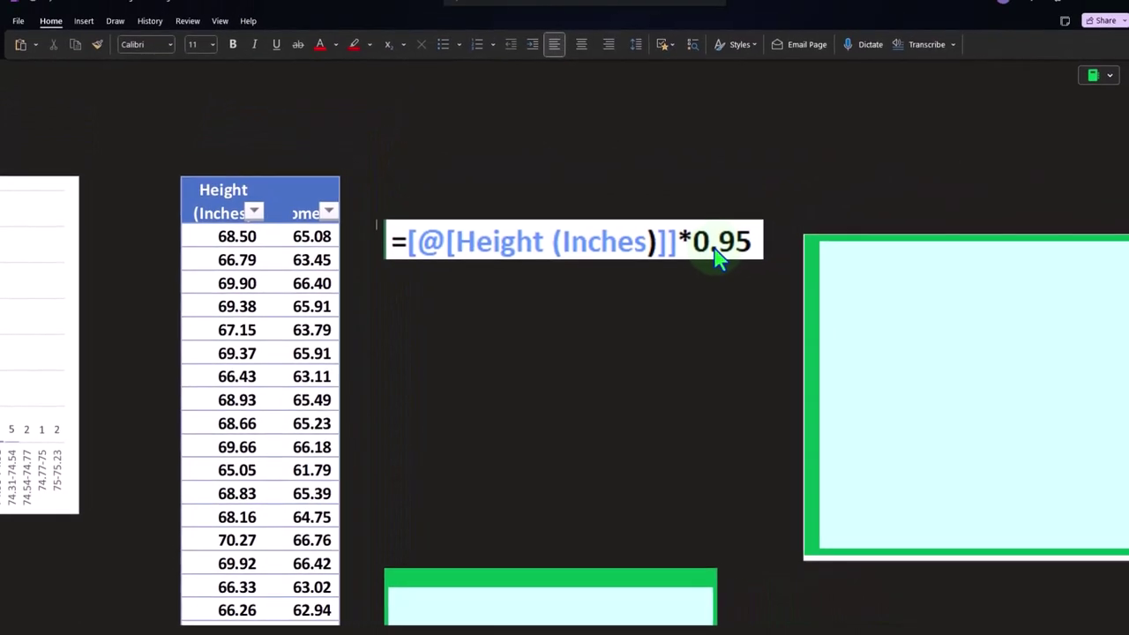
Uncover the histogram of the second height column and compare its bins with the chart of the first data set.
{"action": "scroll", "coordinate": [645, 331], "scroll_direction": "down", "scroll_amount": 5}
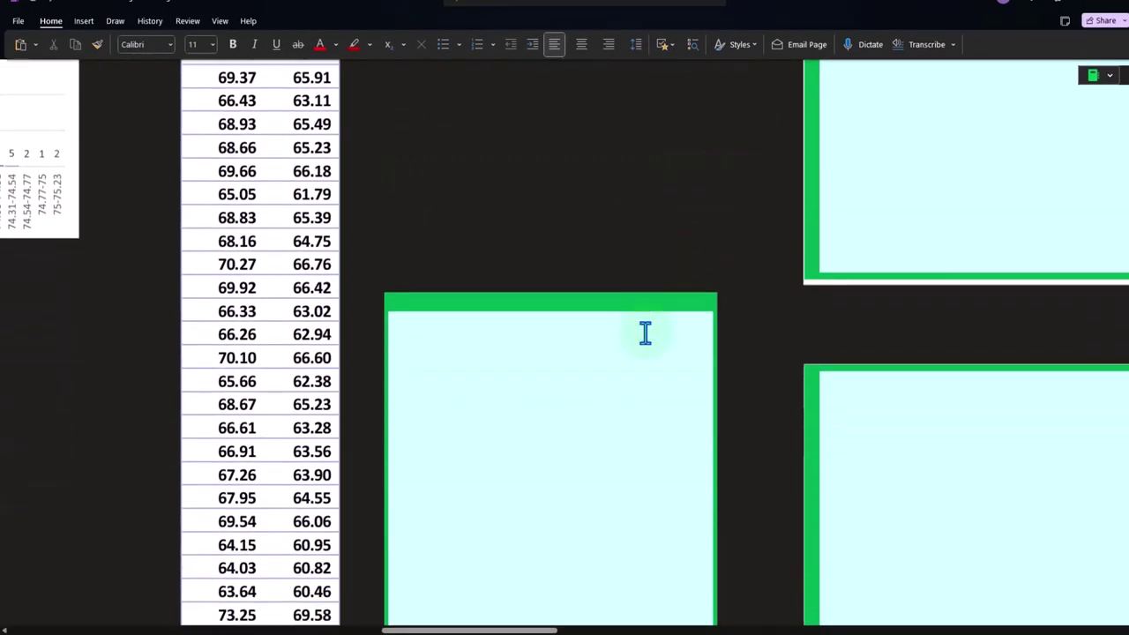
{"action": "scroll", "coordinate": [618, 388], "scroll_direction": "up", "scroll_amount": 7}
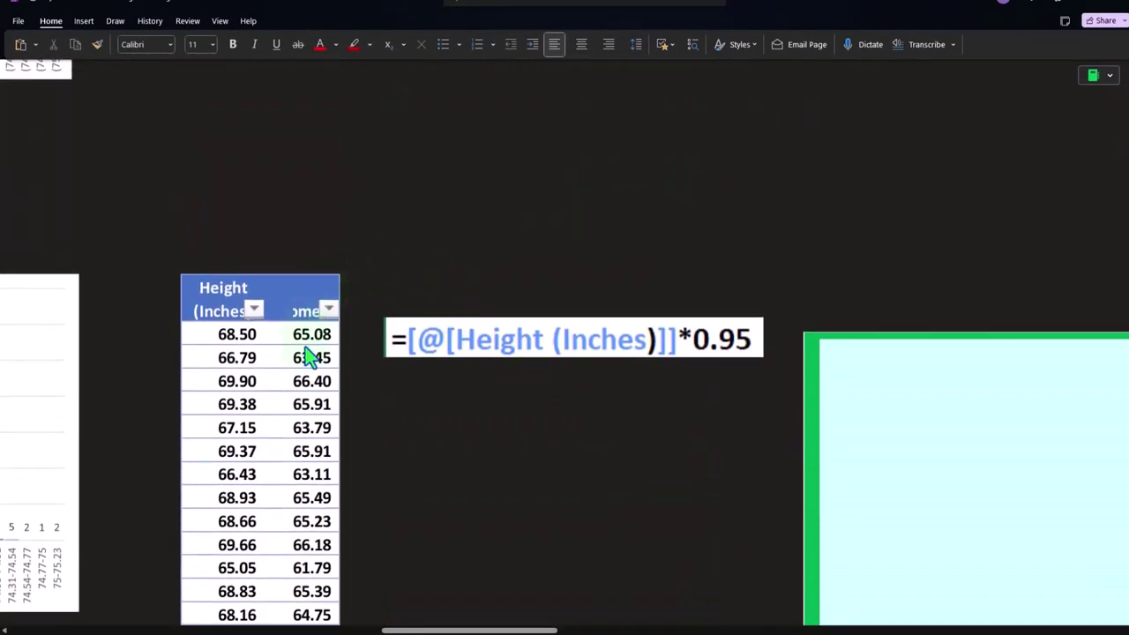
{"action": "scroll", "coordinate": [318, 450], "scroll_direction": "down", "scroll_amount": 3}
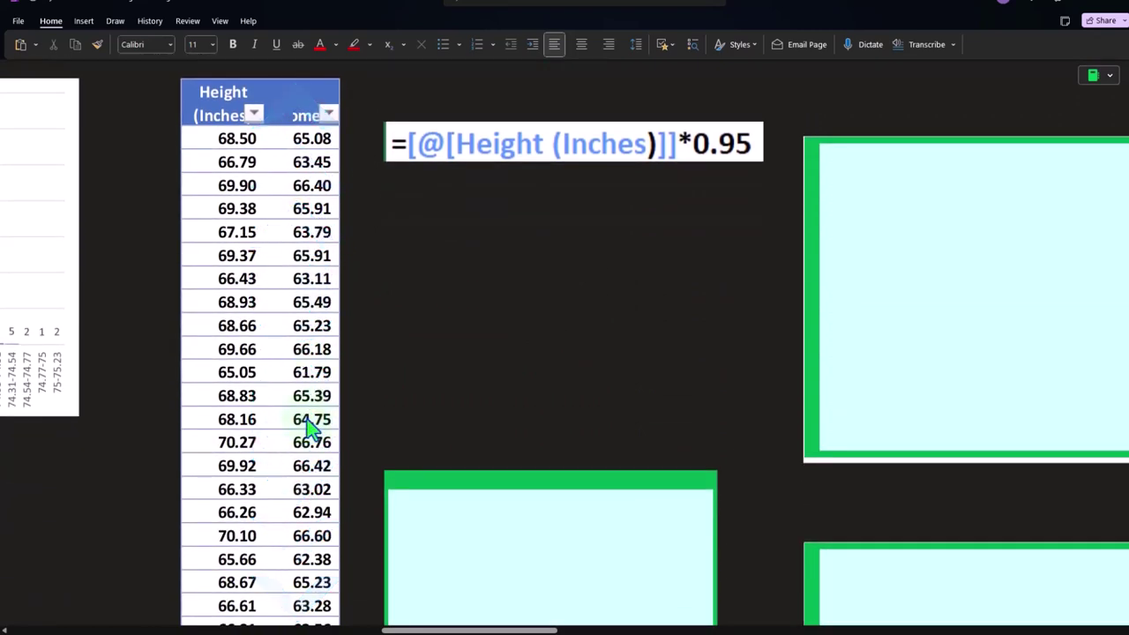
{"action": "scroll", "coordinate": [657, 320], "scroll_direction": "right", "scroll_amount": 5}
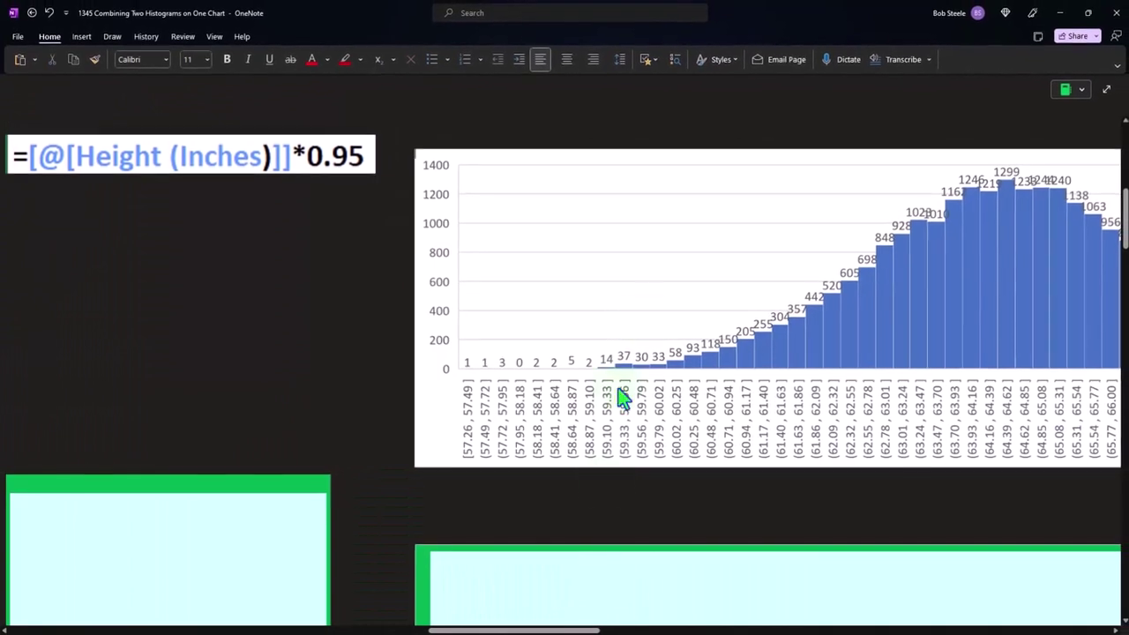
{"action": "left_click_drag", "start_coordinate": [589, 632], "coordinate": [640, 632]}
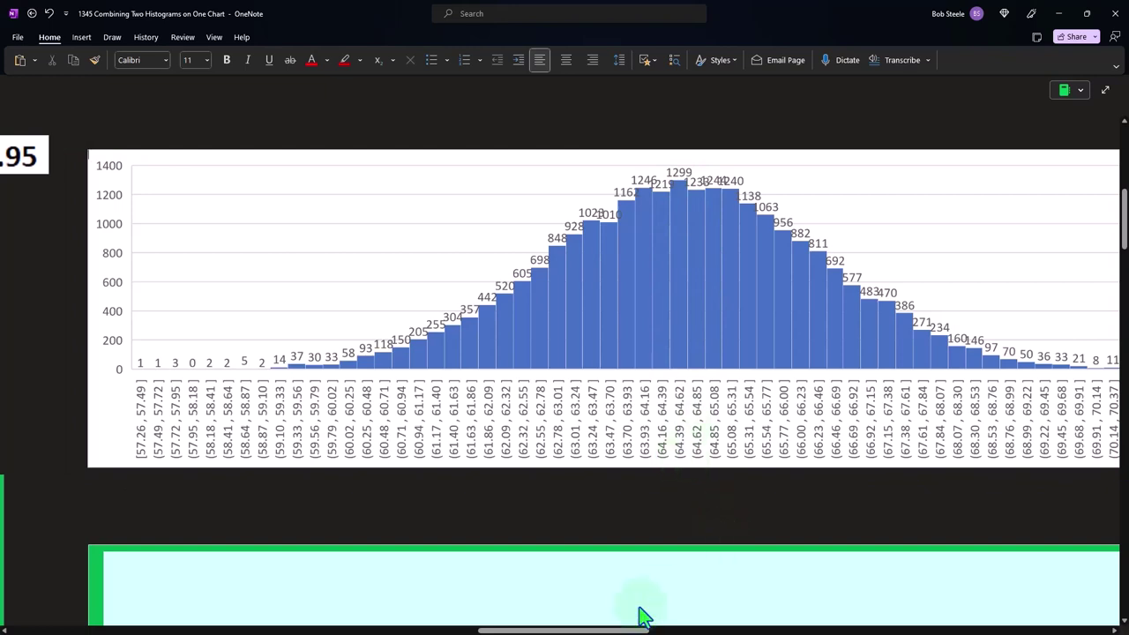
{"action": "left_click_drag", "start_coordinate": [634, 632], "coordinate": [401, 630]}
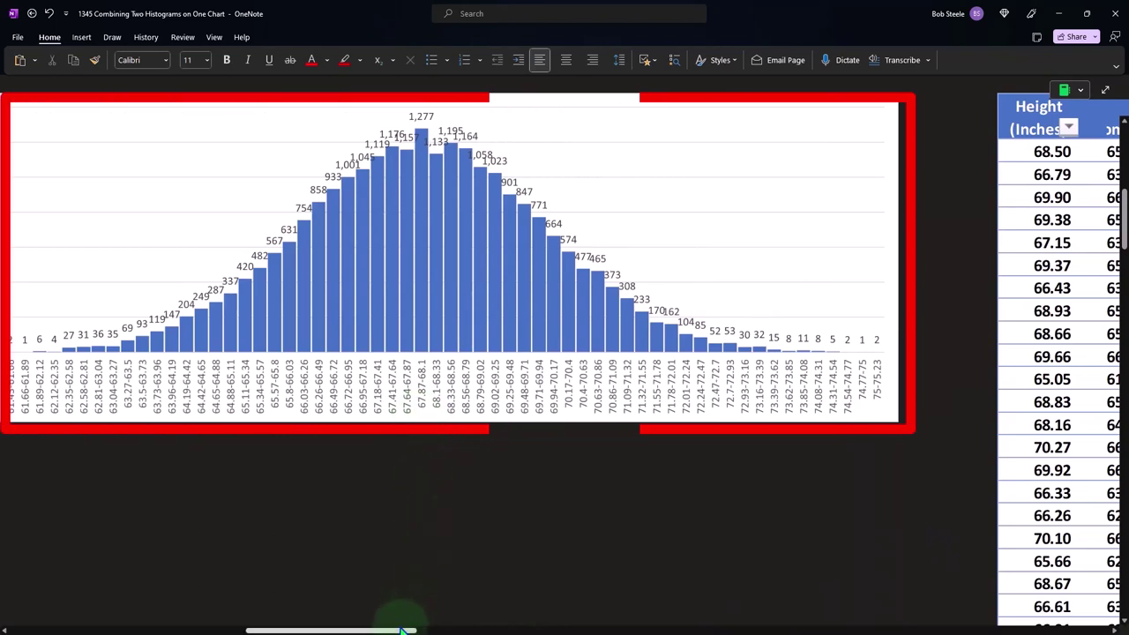
{"action": "left_click_drag", "start_coordinate": [391, 628], "coordinate": [644, 628]}
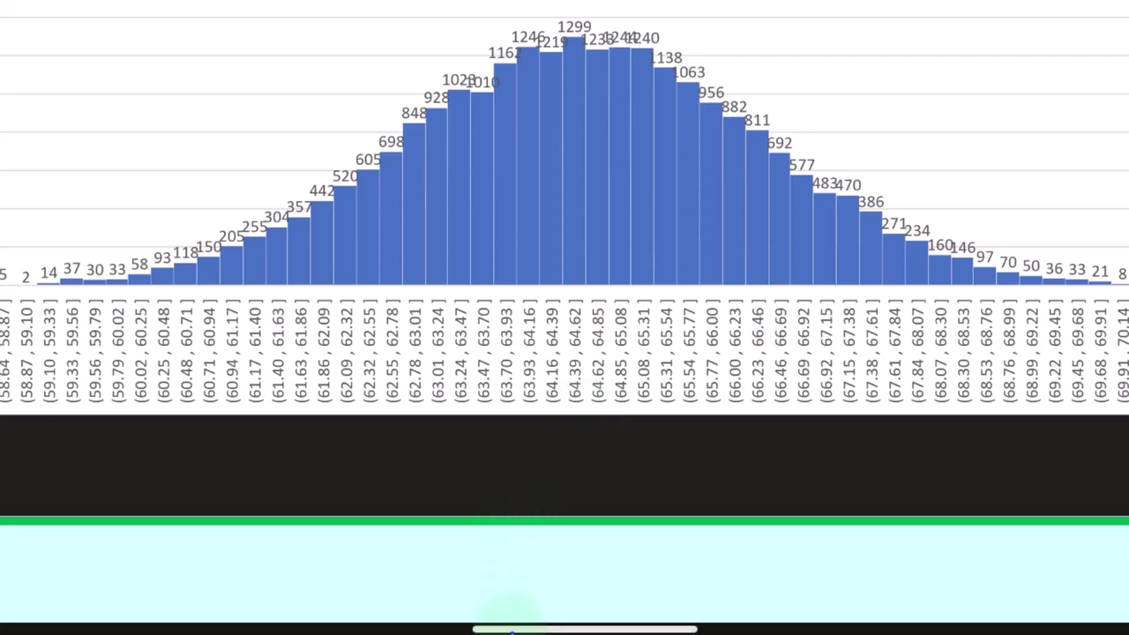
{"action": "scroll", "coordinate": [511, 630], "scroll_direction": "left", "scroll_amount": 10}
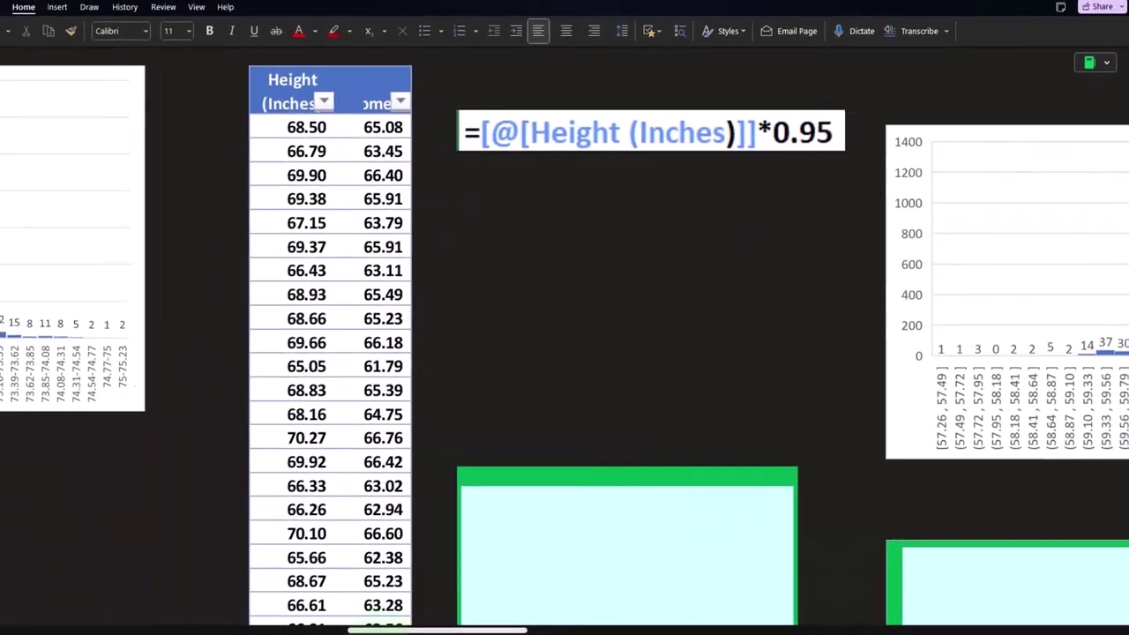
{"action": "scroll", "coordinate": [441, 630], "scroll_direction": "left", "scroll_amount": 8}
{"action": "scroll", "coordinate": [441, 630], "scroll_direction": "right", "scroll_amount": 10}
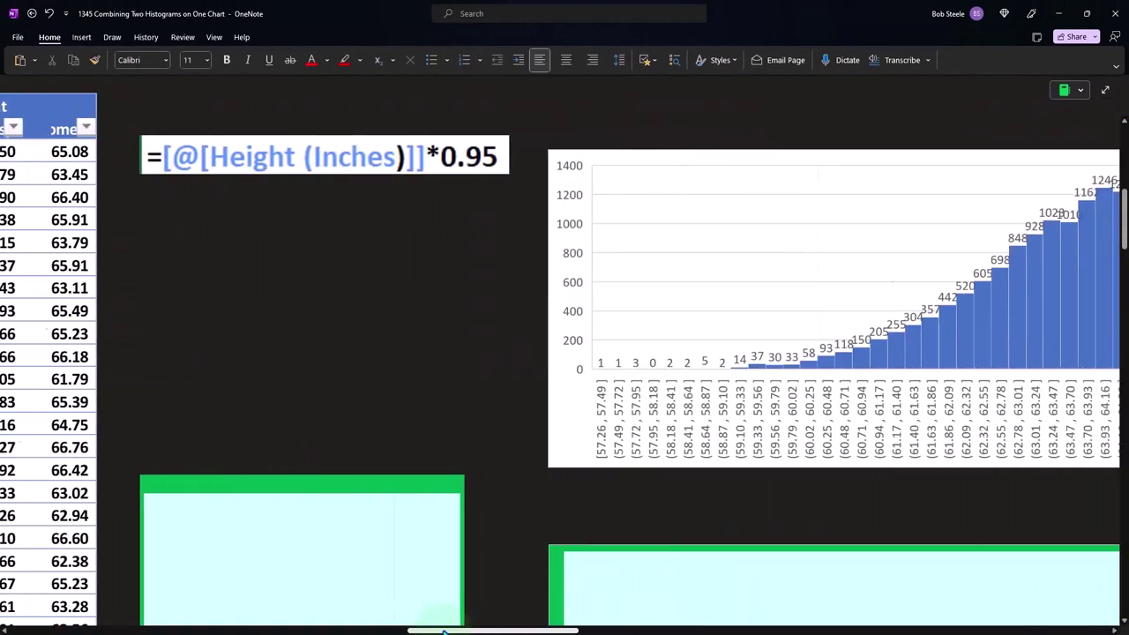
Uncover the first row of the second data set's bin and frequency table.
{"action": "mouse_move", "coordinate": [444, 632]}
{"action": "left_mouse_down"}
{"action": "mouse_move", "coordinate": [518, 620]}
{"action": "mouse_move", "coordinate": [444, 623]}
{"action": "left_mouse_up"}
{"action": "scroll", "coordinate": [308, 481], "scroll_direction": "down", "scroll_amount": 3}
{"action": "left_click", "coordinate": [272, 284]}
{"action": "left_click_drag", "start_coordinate": [273, 282], "coordinate": [270, 309]}
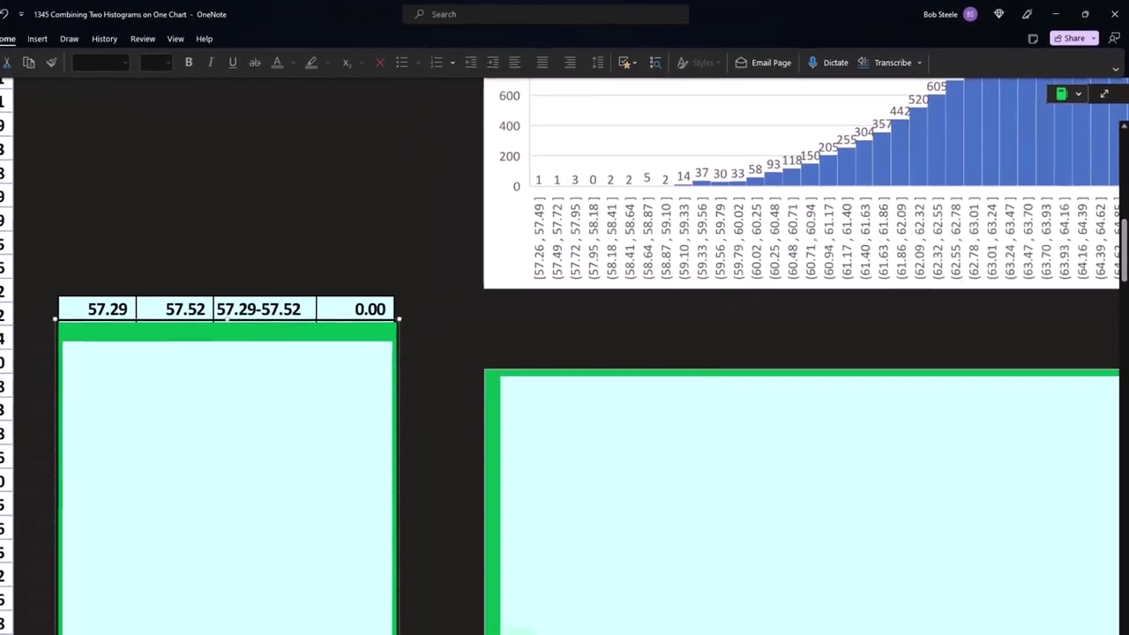
Check the starting bins of both data sets' charts and uncover the remaining rows of the second frequency table.
{"action": "scroll", "coordinate": [585, 618], "scroll_direction": "right", "scroll_amount": 8}
{"action": "scroll", "coordinate": [578, 604], "scroll_direction": "up", "scroll_amount": 3}
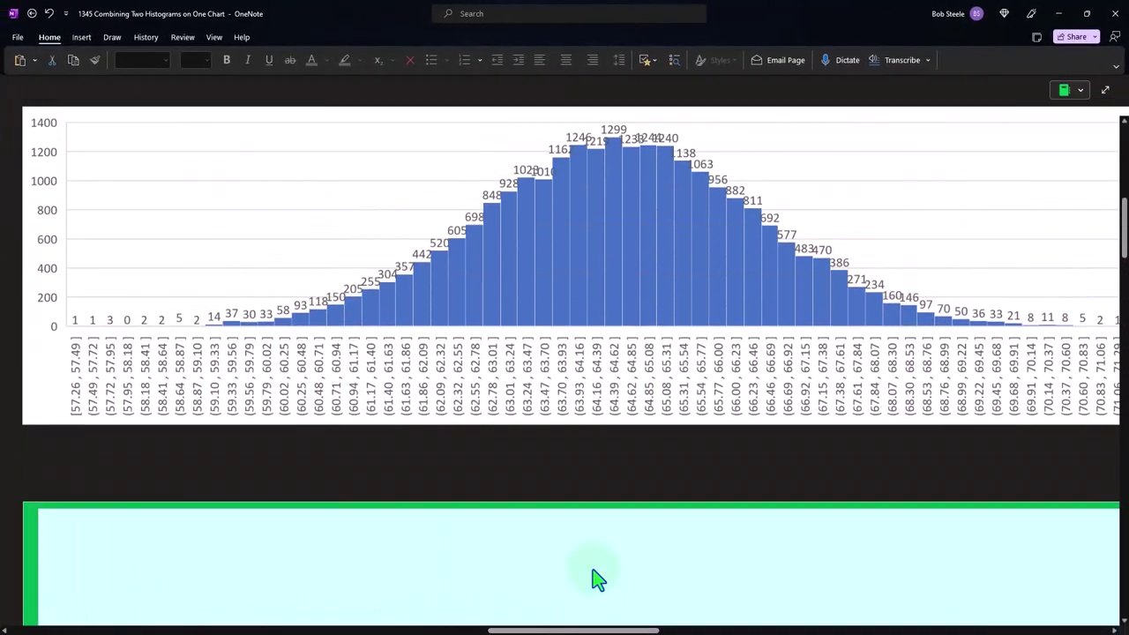
{"action": "scroll", "coordinate": [593, 578], "scroll_direction": "up", "scroll_amount": 1}
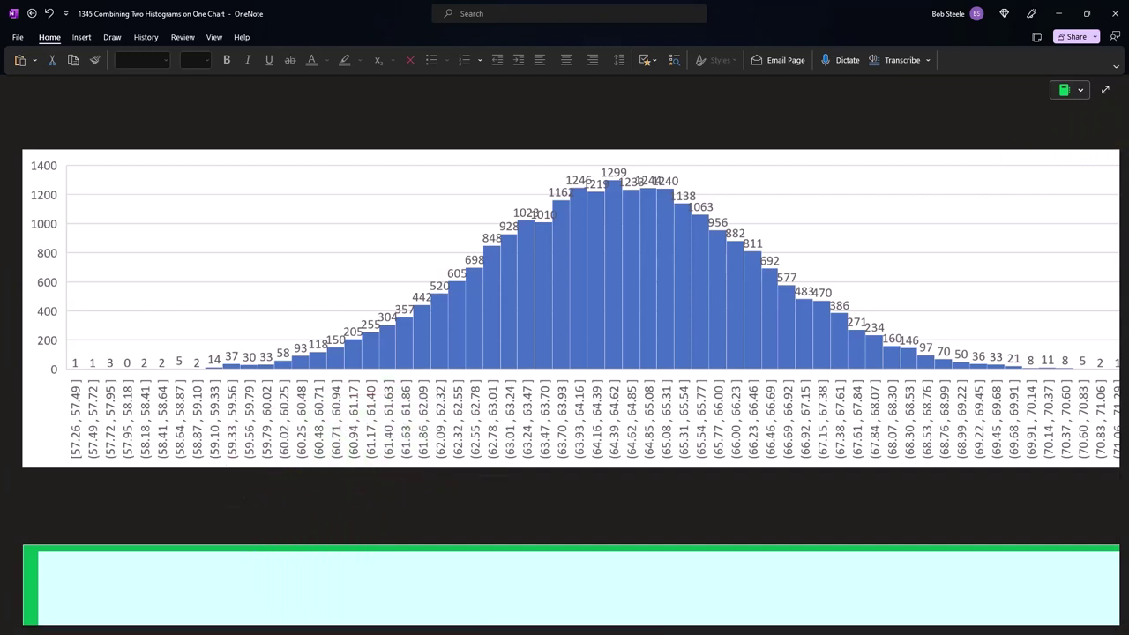
{"action": "key", "text": "alt+Tab"}
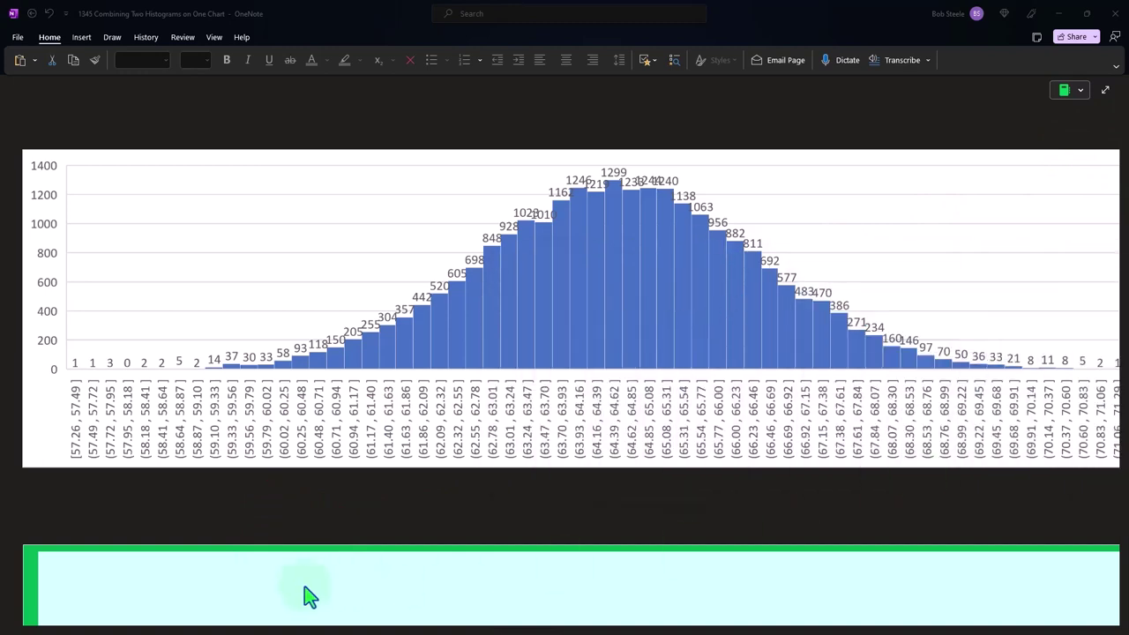
{"action": "left_click", "coordinate": [265, 611]}
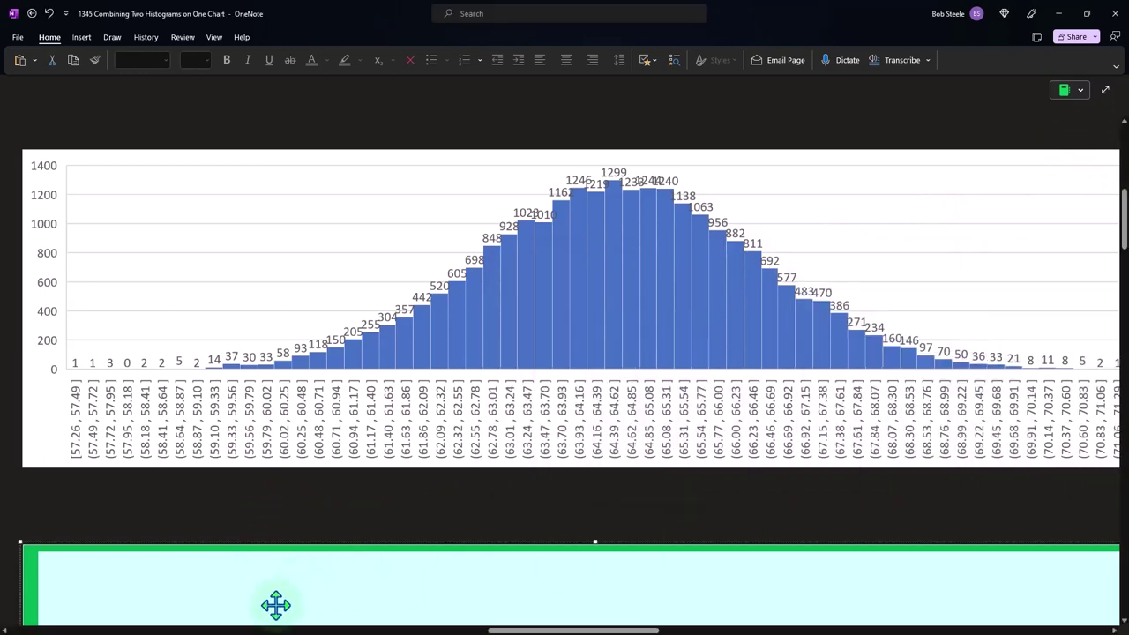
{"action": "left_click_drag", "start_coordinate": [534, 630], "coordinate": [333, 630]}
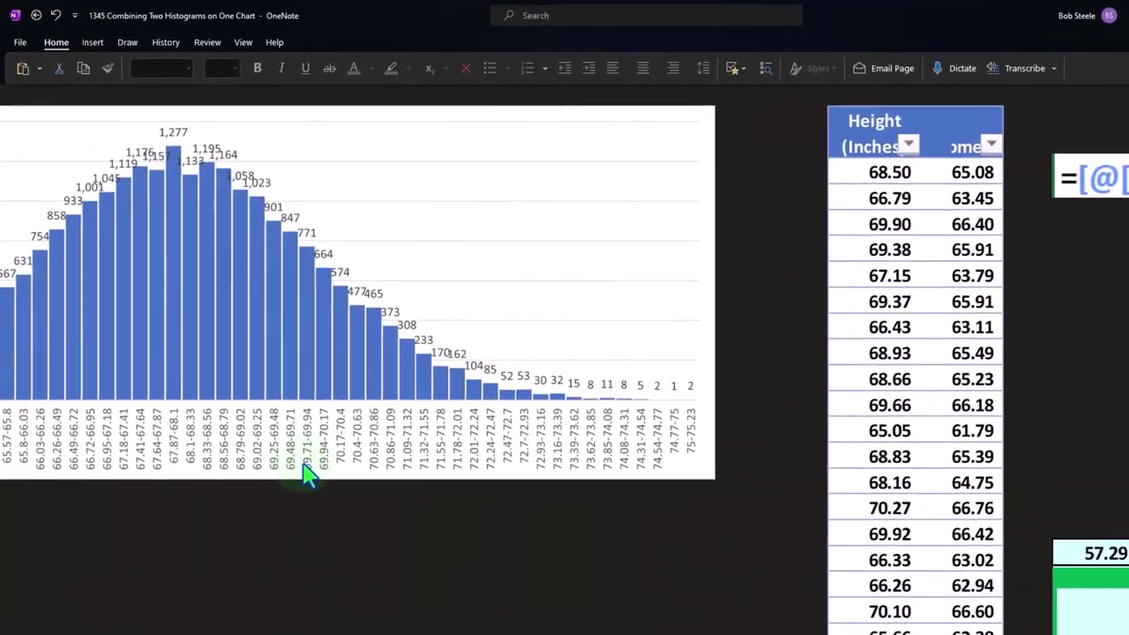
{"action": "scroll", "coordinate": [855, 605], "scroll_direction": "right", "scroll_amount": 15}
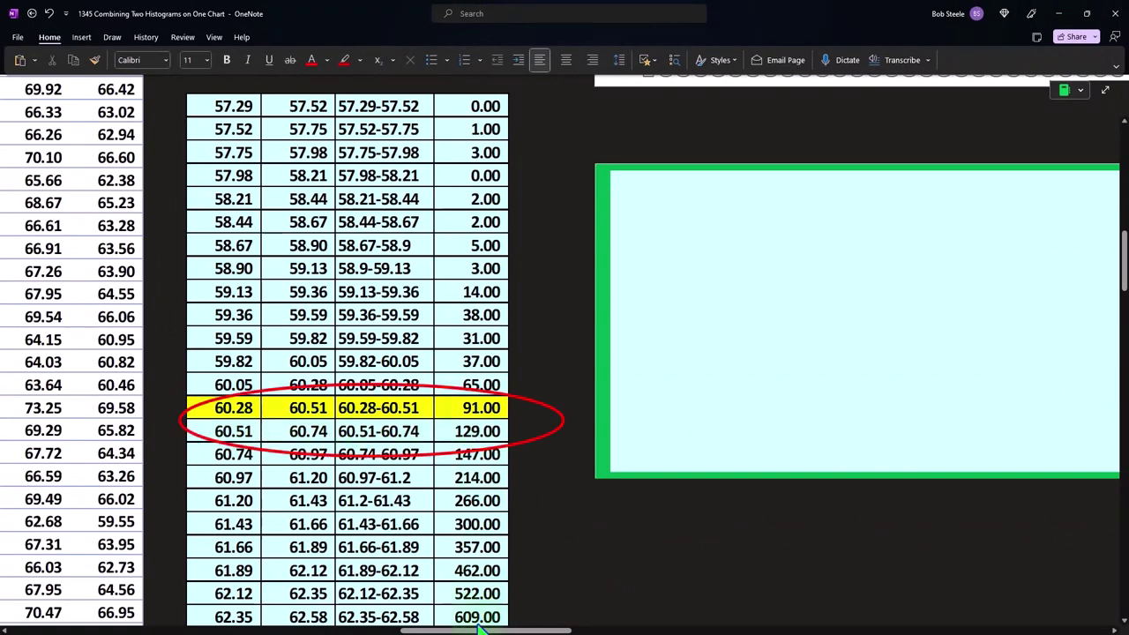
Examine the first data set's chart and COUNTIFS formulas against the bins and frequencies in the second table.
{"action": "left_click_drag", "start_coordinate": [479, 631], "coordinate": [296, 626]}
{"action": "scroll", "coordinate": [247, 613], "scroll_direction": "up", "scroll_amount": 5}
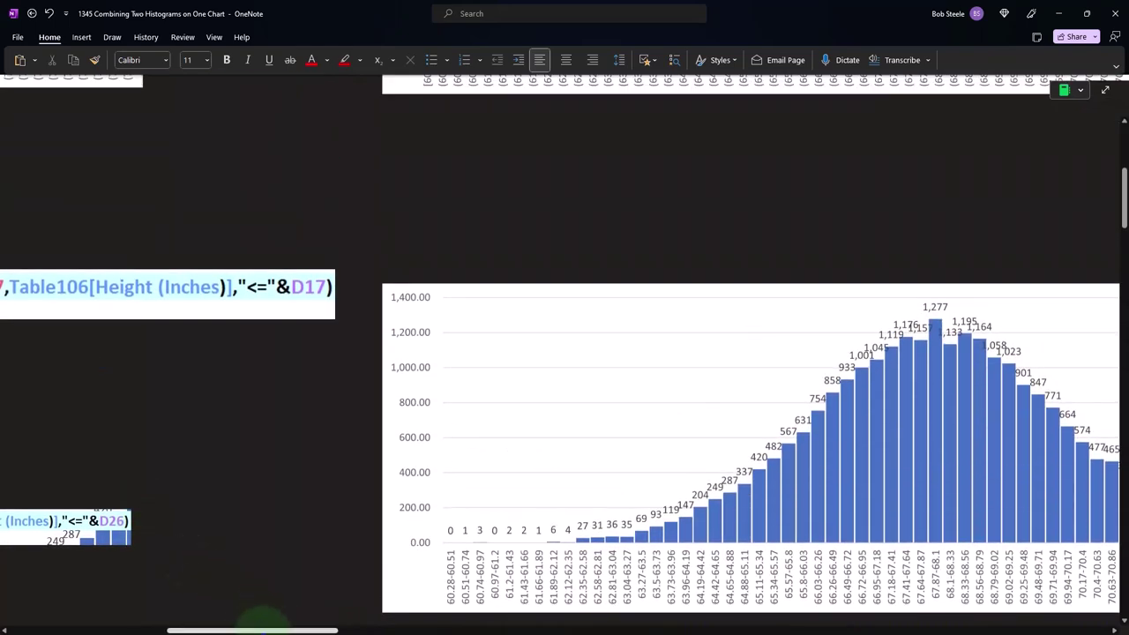
{"action": "scroll", "coordinate": [262, 620], "scroll_direction": "left", "scroll_amount": 10}
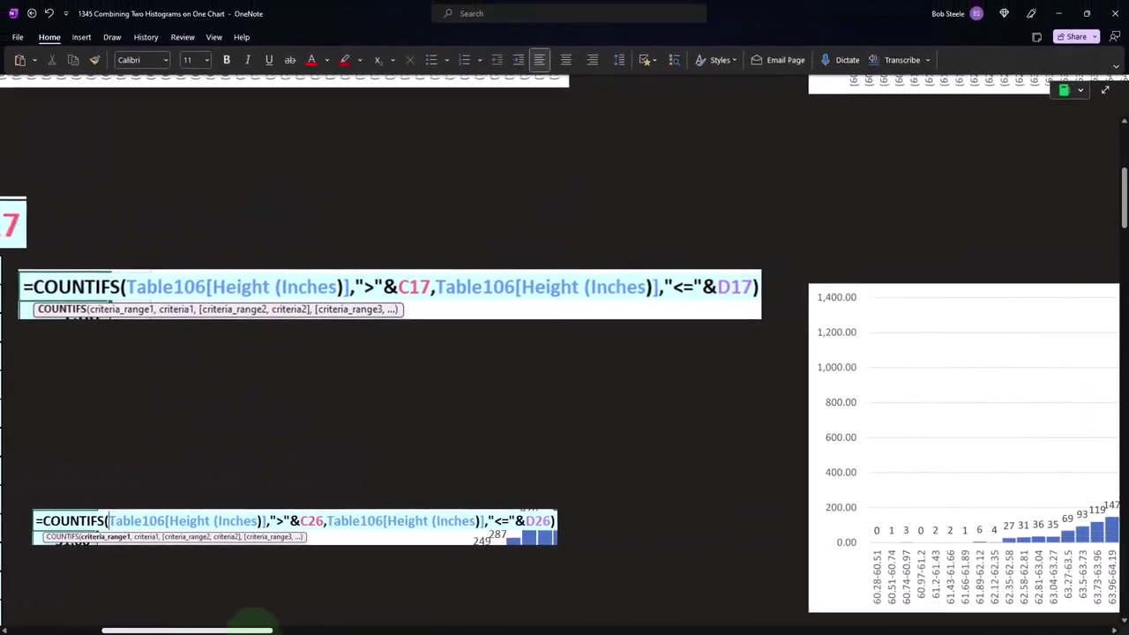
{"action": "left_click_drag", "start_coordinate": [254, 627], "coordinate": [538, 629]}
{"action": "scroll", "coordinate": [352, 547], "scroll_direction": "up", "scroll_amount": 2}
{"action": "scroll", "coordinate": [352, 547], "scroll_direction": "up", "scroll_amount": 3}
{"action": "scroll", "coordinate": [352, 547], "scroll_direction": "down", "scroll_amount": 10}
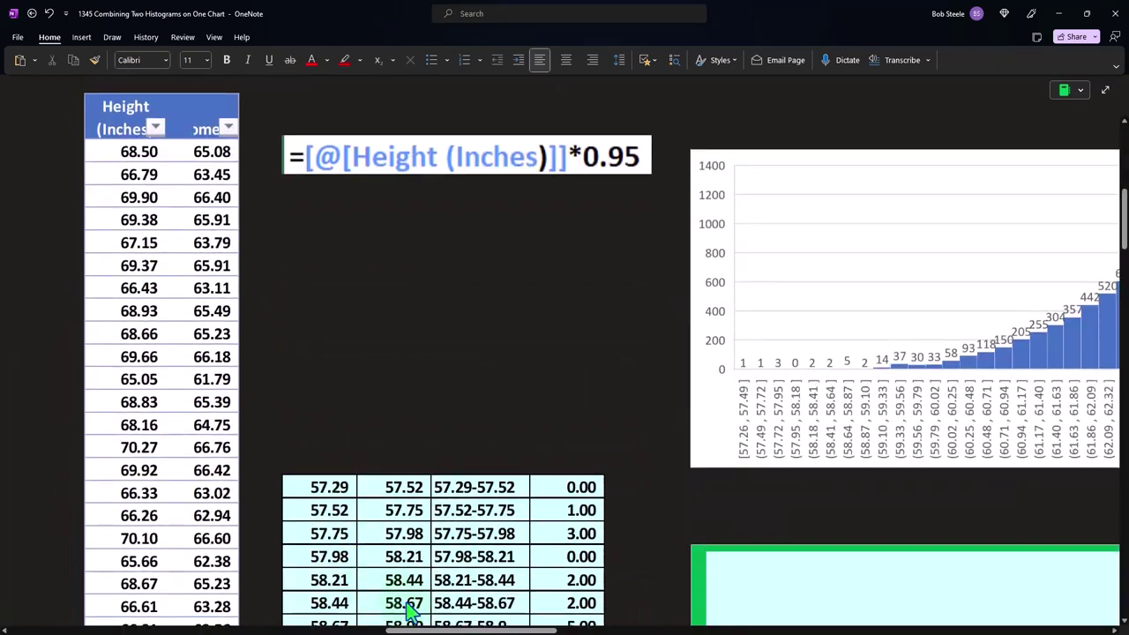
{"action": "scroll", "coordinate": [406, 597], "scroll_direction": "down", "scroll_amount": 5}
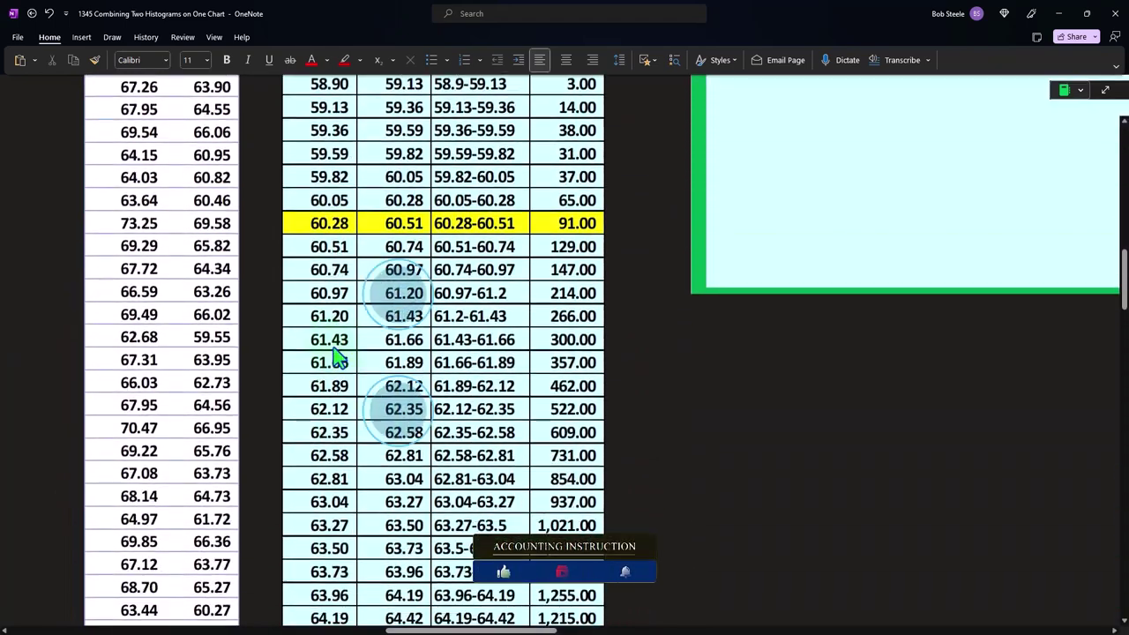
{"action": "scroll", "coordinate": [503, 429], "scroll_direction": "down", "scroll_amount": 6}
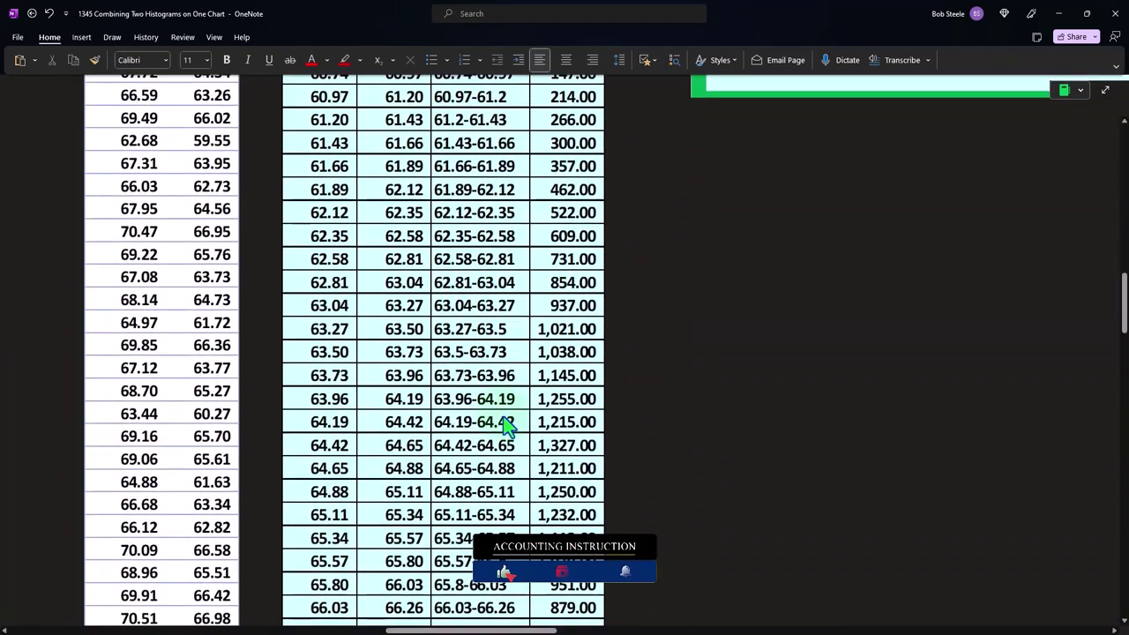
Look through the bins, labels and frequencies of the second data set's table from its first row to its last.
{"action": "scroll", "coordinate": [507, 426], "scroll_direction": "down", "scroll_amount": 6}
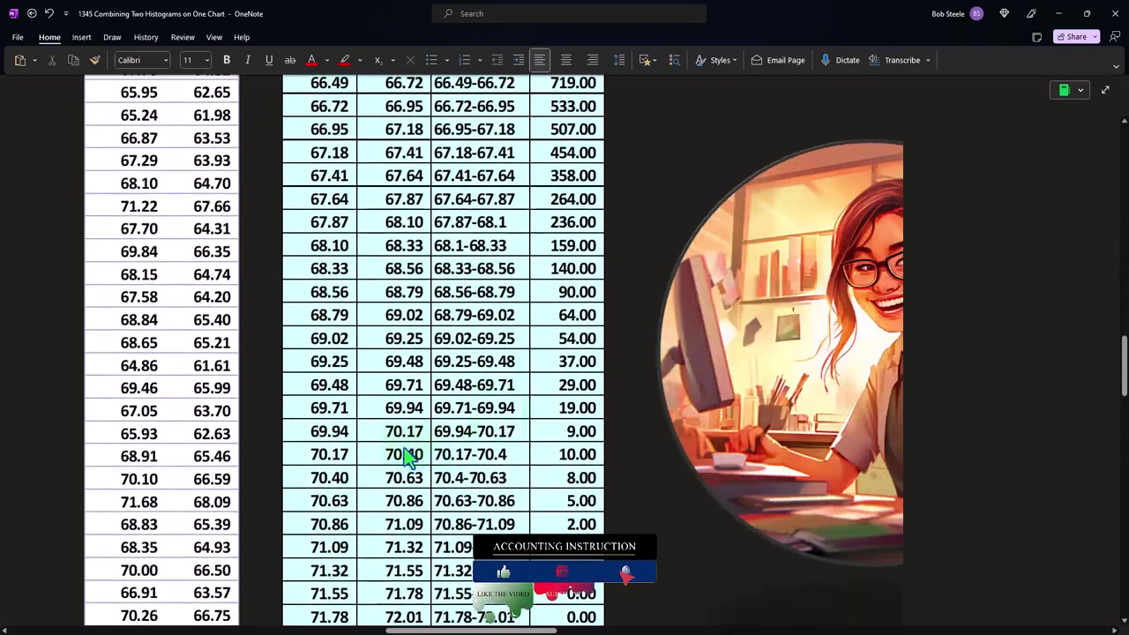
{"action": "scroll", "coordinate": [388, 481], "scroll_direction": "down", "scroll_amount": 2}
{"action": "scroll", "coordinate": [382, 513], "scroll_direction": "up", "scroll_amount": 15}
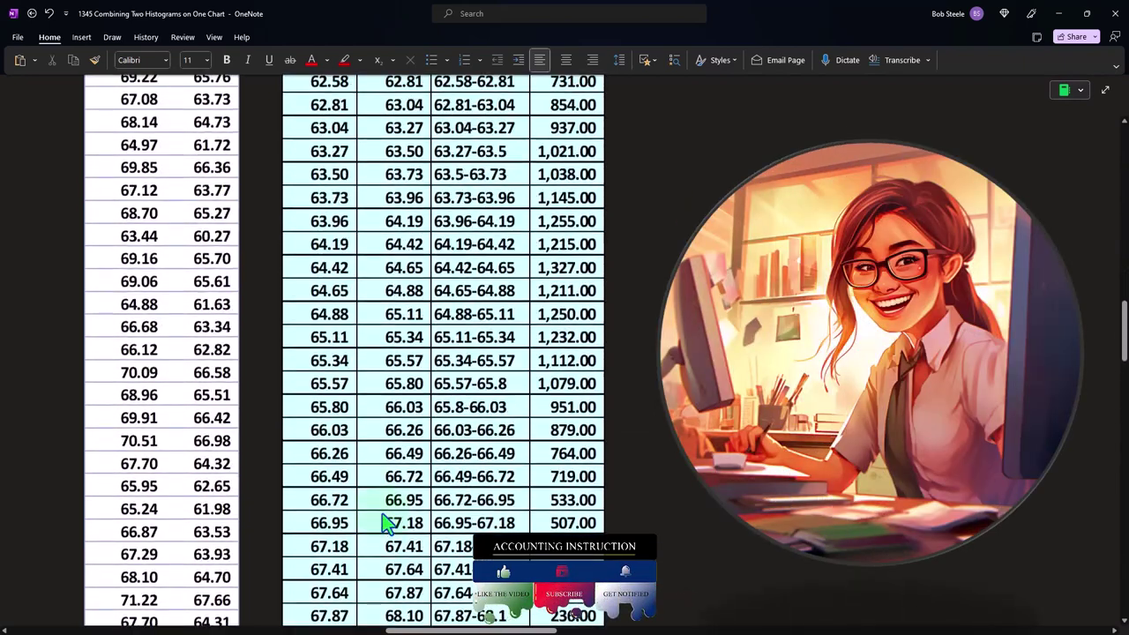
{"action": "scroll", "coordinate": [382, 516], "scroll_direction": "up", "scroll_amount": 2}
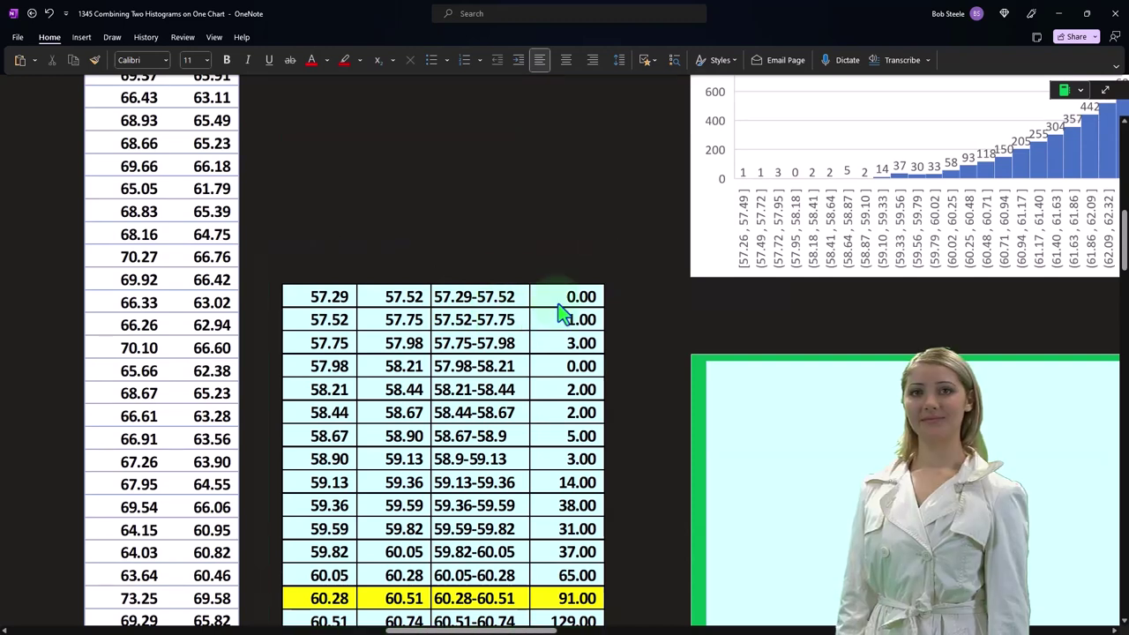
{"action": "scroll", "coordinate": [565, 315], "scroll_direction": "down", "scroll_amount": 3}
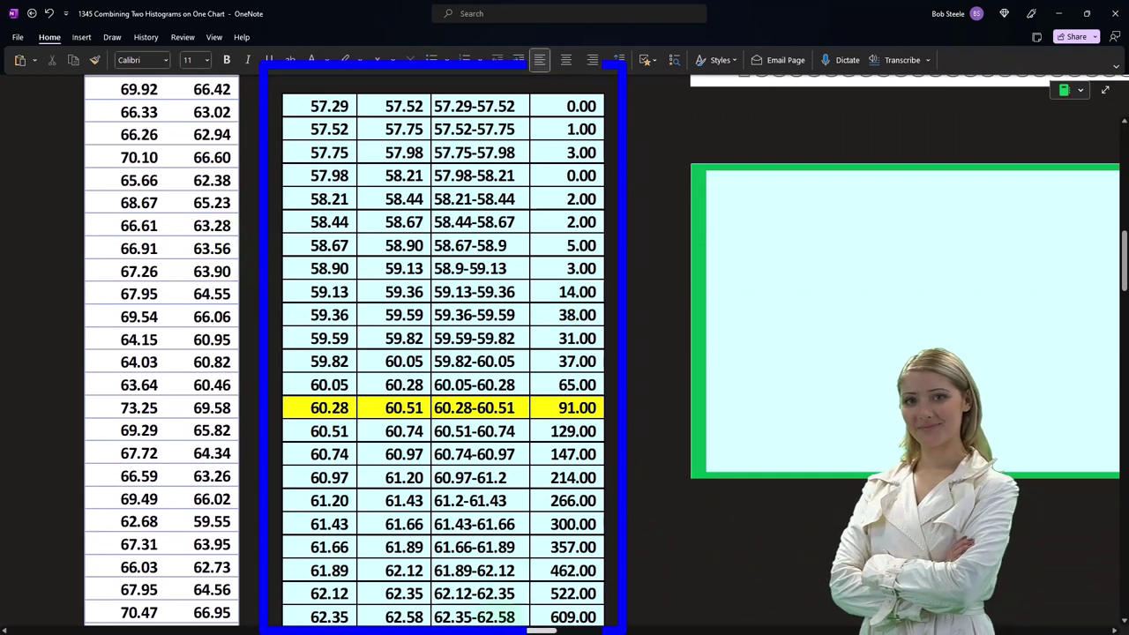
Uncover the column chart of the second frequency table and compare it with the histogram above it and the first data set's chart.
{"action": "scroll", "coordinate": [666, 441], "scroll_direction": "right", "scroll_amount": 3}
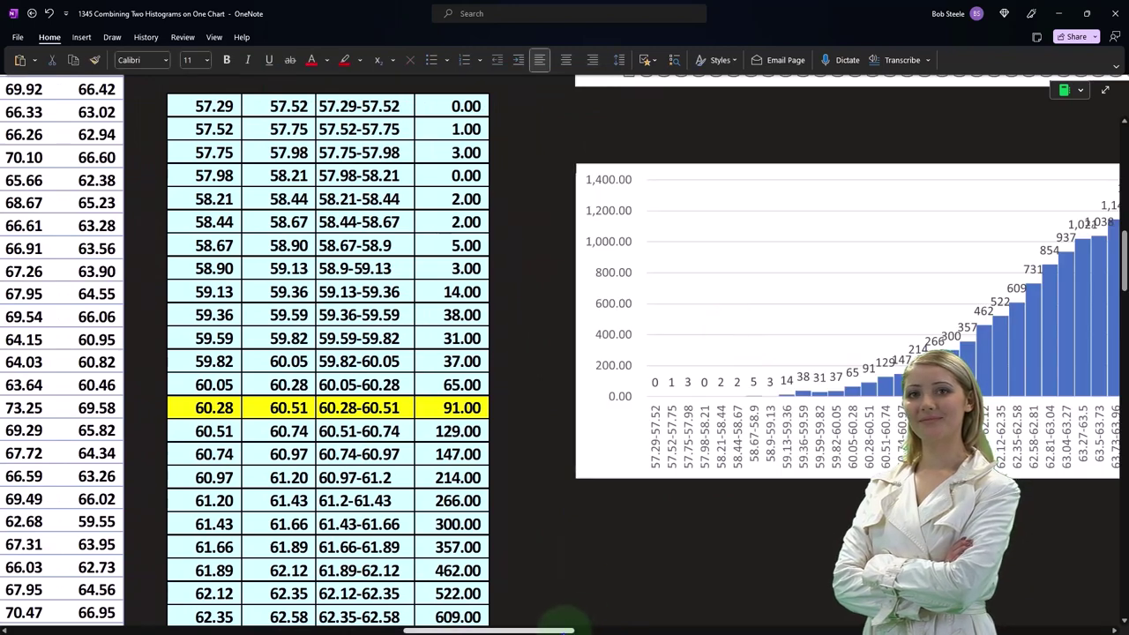
{"action": "left_click_drag", "start_coordinate": [583, 629], "coordinate": [644, 627]}
{"action": "left_click", "coordinate": [560, 376]}
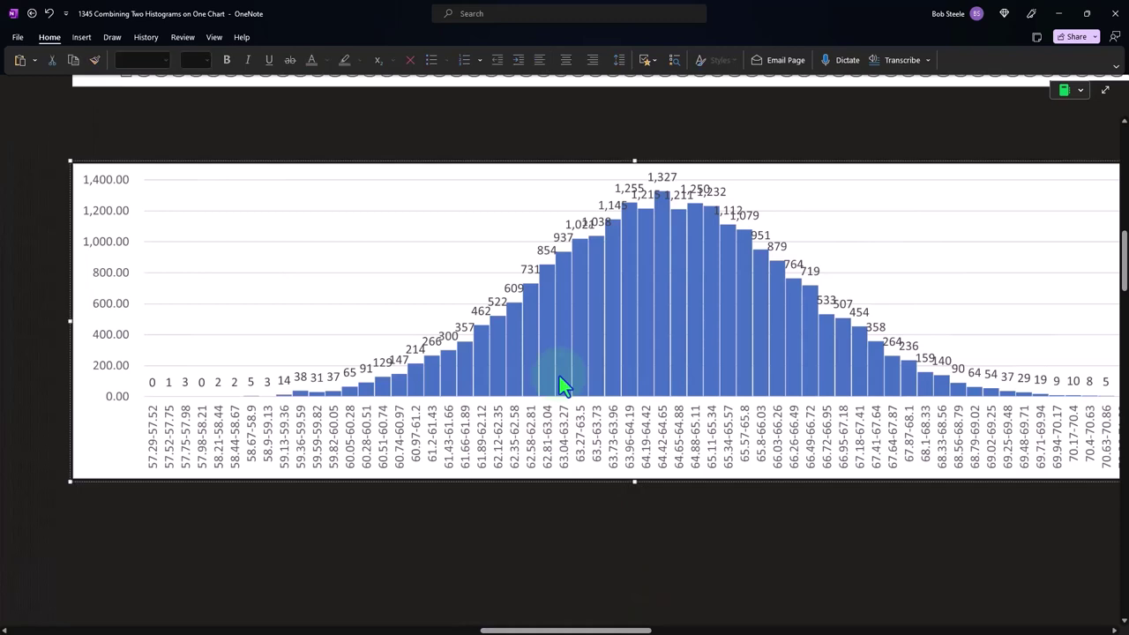
{"action": "scroll", "coordinate": [559, 376], "scroll_direction": "up", "scroll_amount": 4}
{"action": "left_click", "coordinate": [556, 341]}
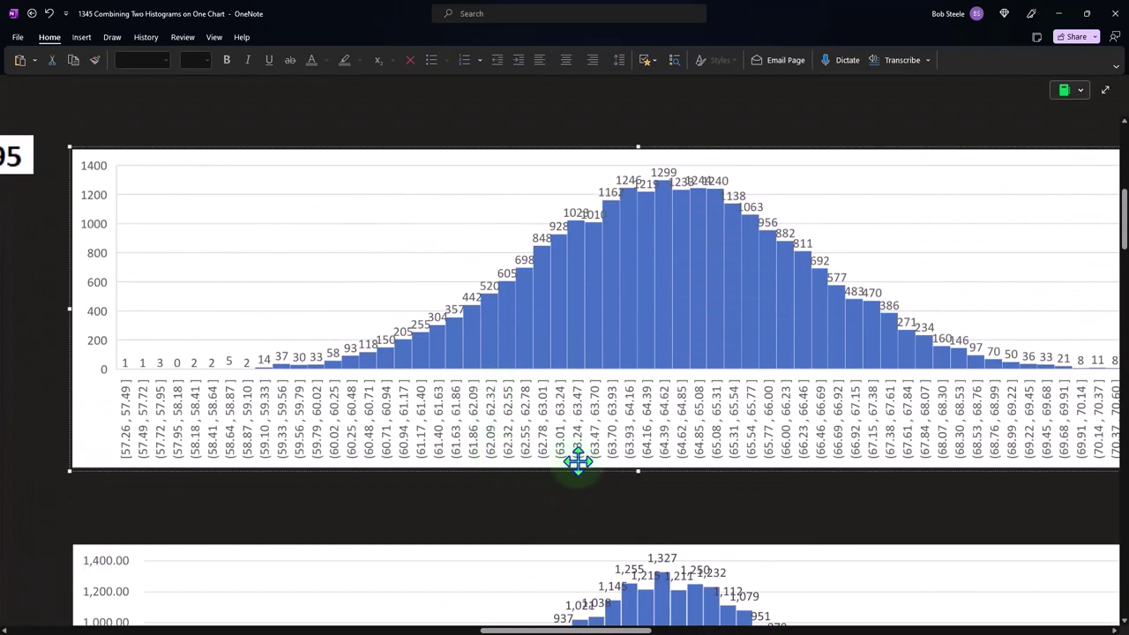
{"action": "scroll", "coordinate": [577, 460], "scroll_direction": "down", "scroll_amount": 5}
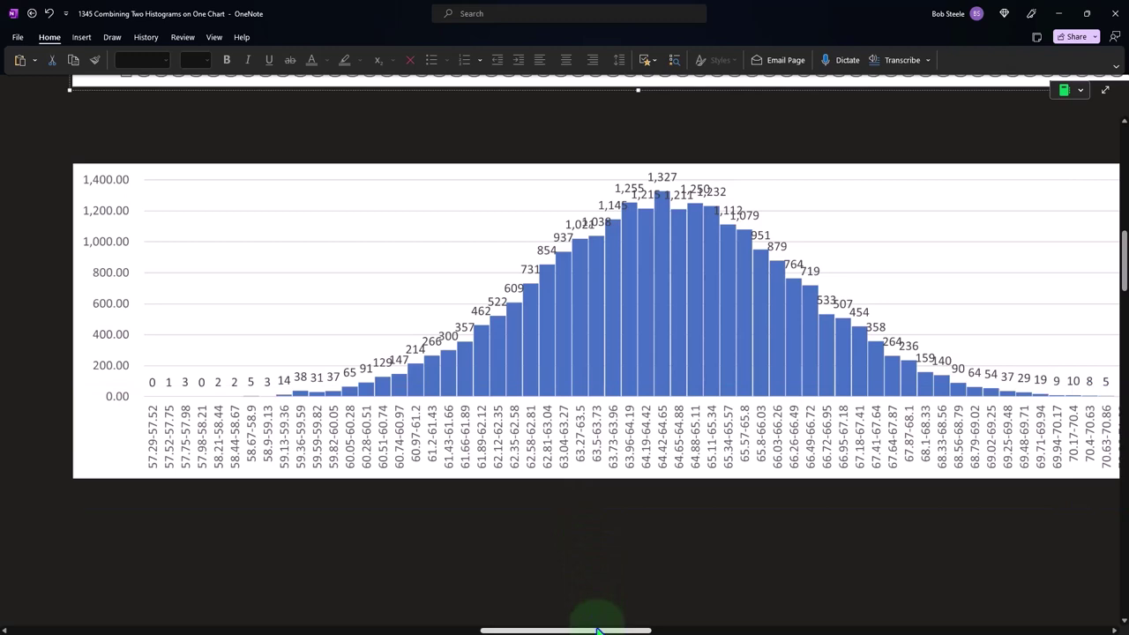
{"action": "left_click_drag", "start_coordinate": [598, 630], "coordinate": [194, 626]}
{"action": "left_click", "coordinate": [544, 404]}
{"action": "scroll", "coordinate": [229, 540], "scroll_direction": "up", "scroll_amount": 4}
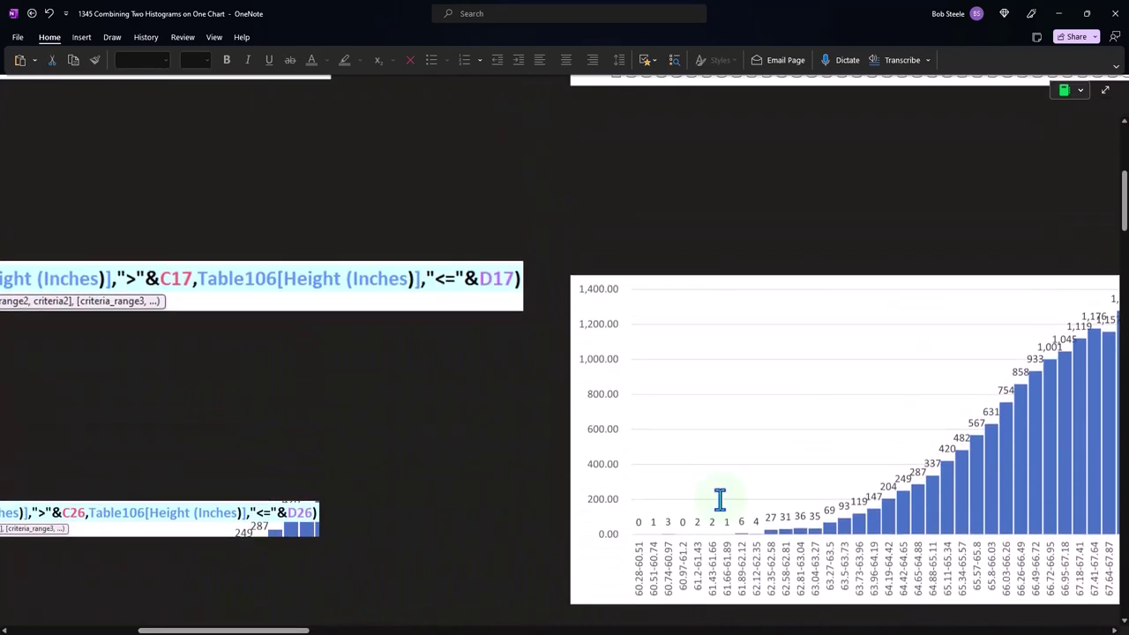
Uncover the single combined Height (Inches) column and compare it with the table holding the two original height columns.
{"action": "left_click_drag", "start_coordinate": [296, 630], "coordinate": [769, 625]}
{"action": "scroll", "coordinate": [761, 471], "scroll_direction": "down", "scroll_amount": 2}
{"action": "left_click", "coordinate": [483, 314]}
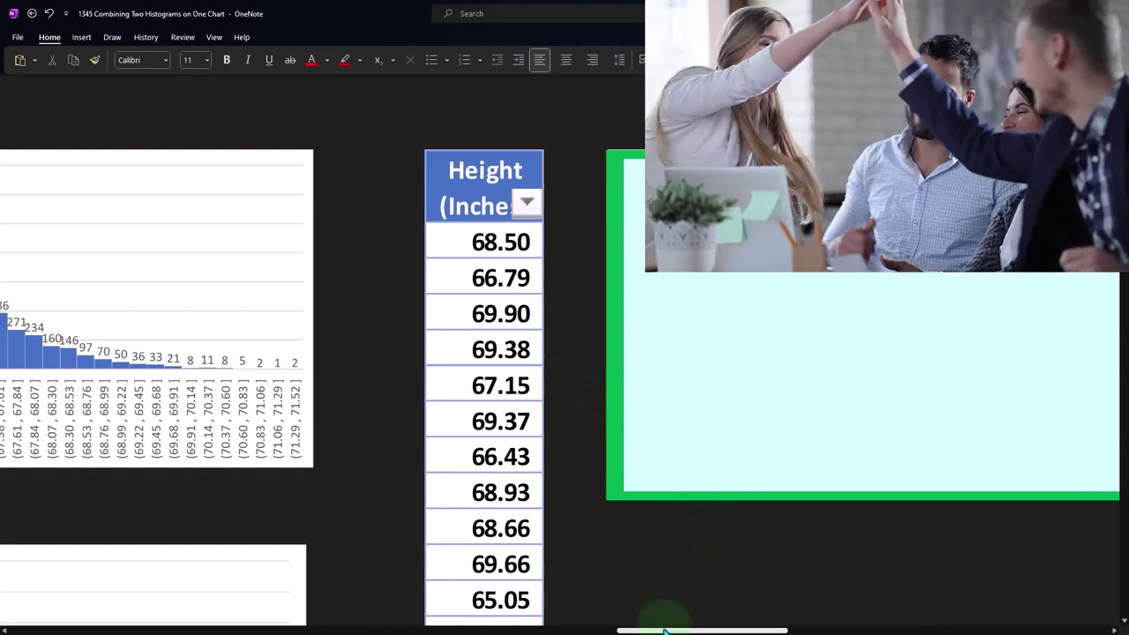
{"action": "left_click_drag", "start_coordinate": [661, 625], "coordinate": [411, 625]}
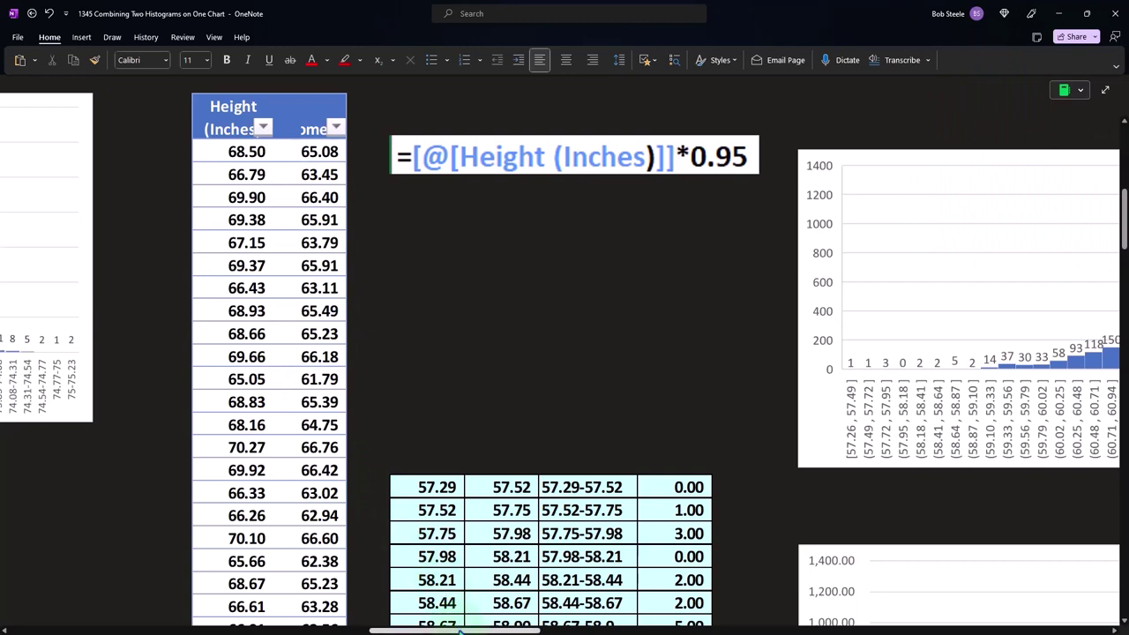
{"action": "left_click_drag", "start_coordinate": [459, 630], "coordinate": [748, 619]}
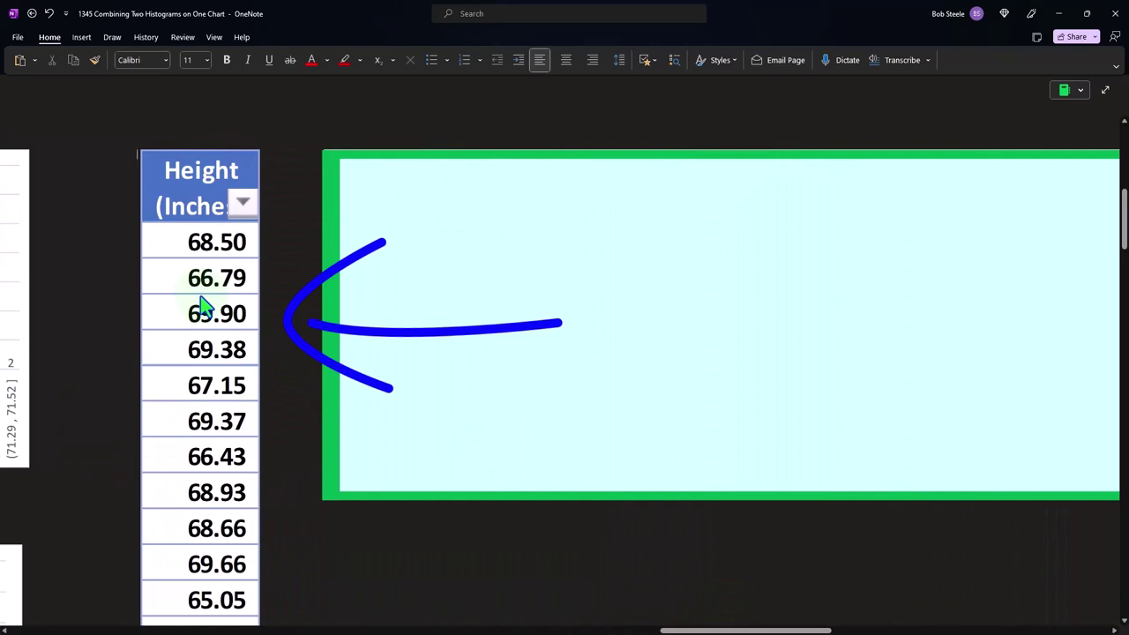
Uncover the histogram of the combined height column and examine its bins across the full range.
{"action": "left_click_drag", "start_coordinate": [735, 628], "coordinate": [756, 619]}
{"action": "left_click", "coordinate": [662, 352]}
{"action": "left_click", "coordinate": [607, 340]}
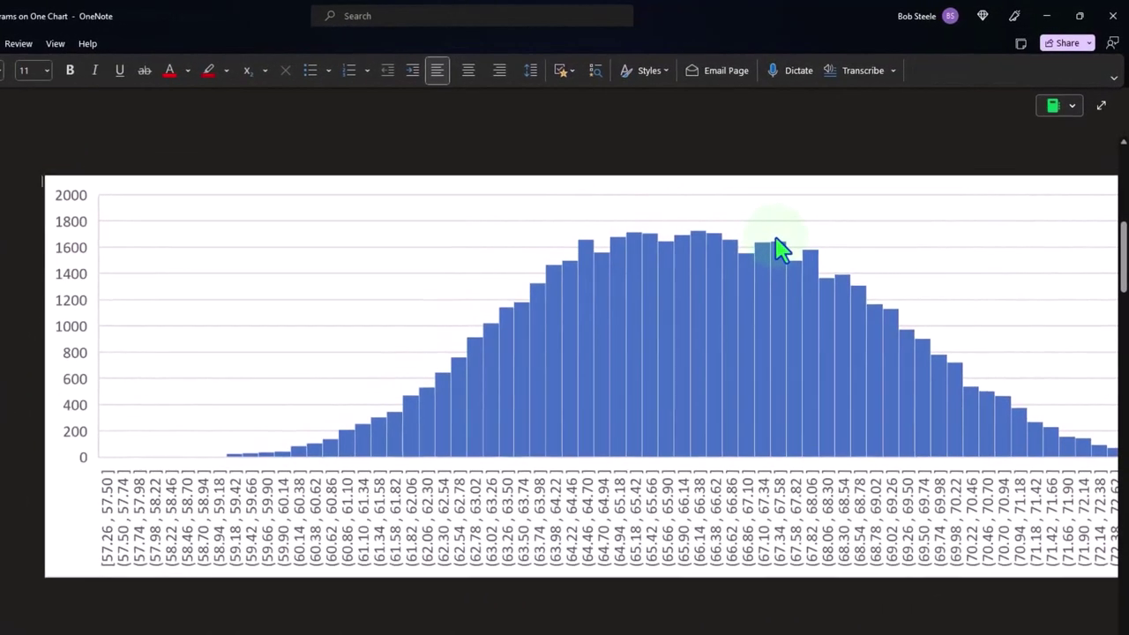
{"action": "scroll", "coordinate": [559, 371], "scroll_direction": "right", "scroll_amount": 3}
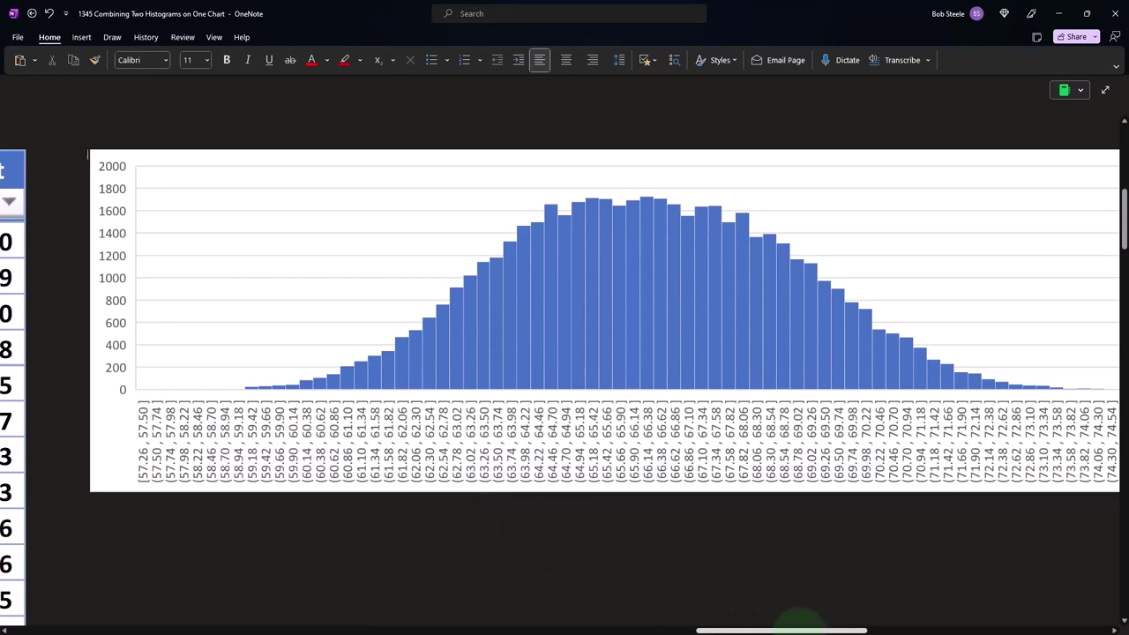
Uncover the side-by-side Men and Women bin and frequency table and look through its matching bins.
{"action": "left_click_drag", "start_coordinate": [792, 632], "coordinate": [913, 632]}
{"action": "left_click", "coordinate": [706, 380]}
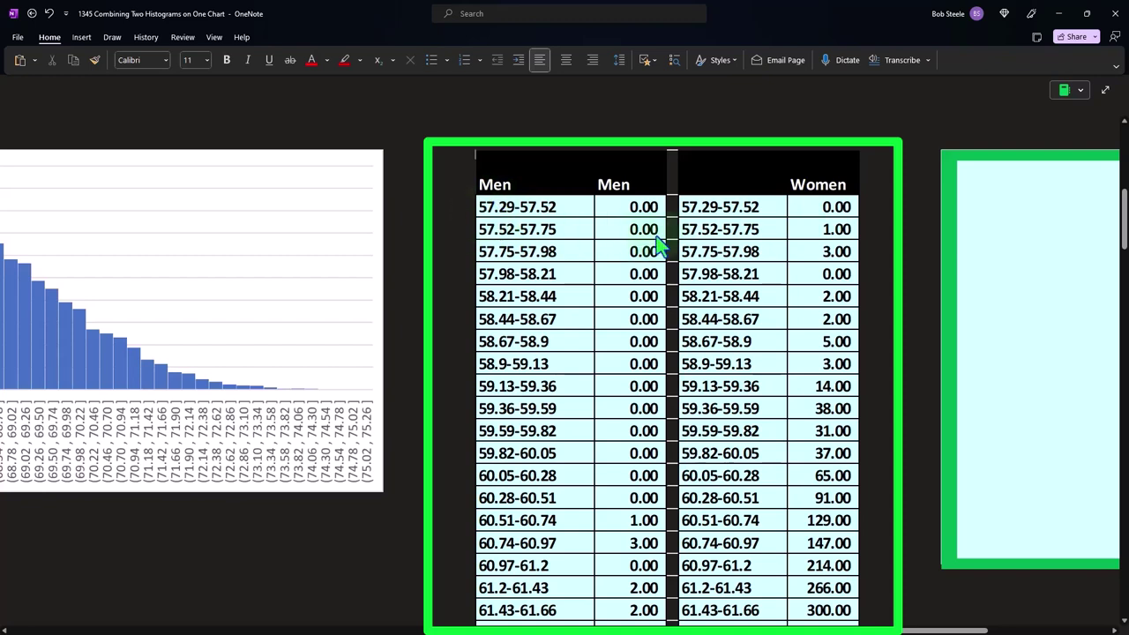
{"action": "left_click", "coordinate": [713, 228]}
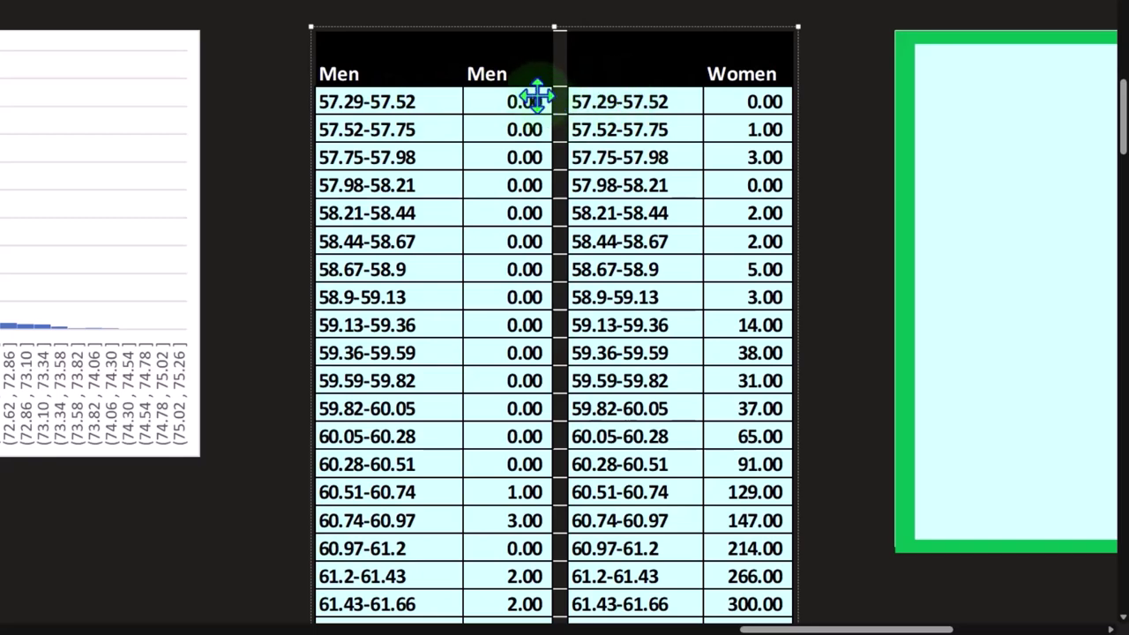
{"action": "scroll", "coordinate": [538, 238], "scroll_direction": "down", "scroll_amount": 2}
{"action": "scroll", "coordinate": [538, 238], "scroll_direction": "down", "scroll_amount": 7}
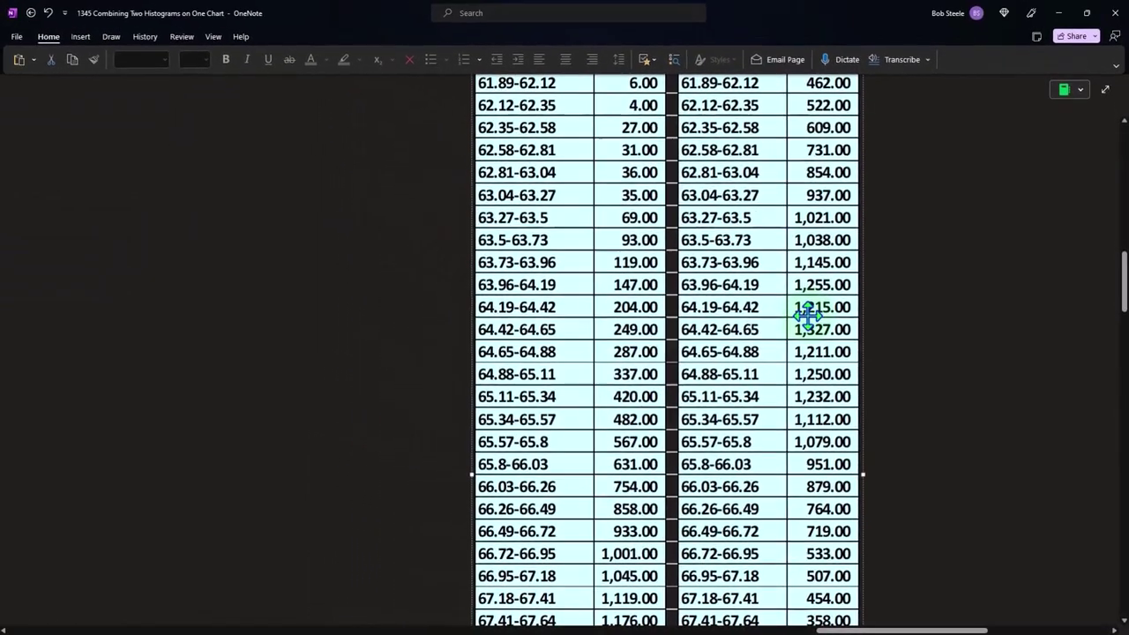
{"action": "scroll", "coordinate": [786, 295], "scroll_direction": "up", "scroll_amount": 9}
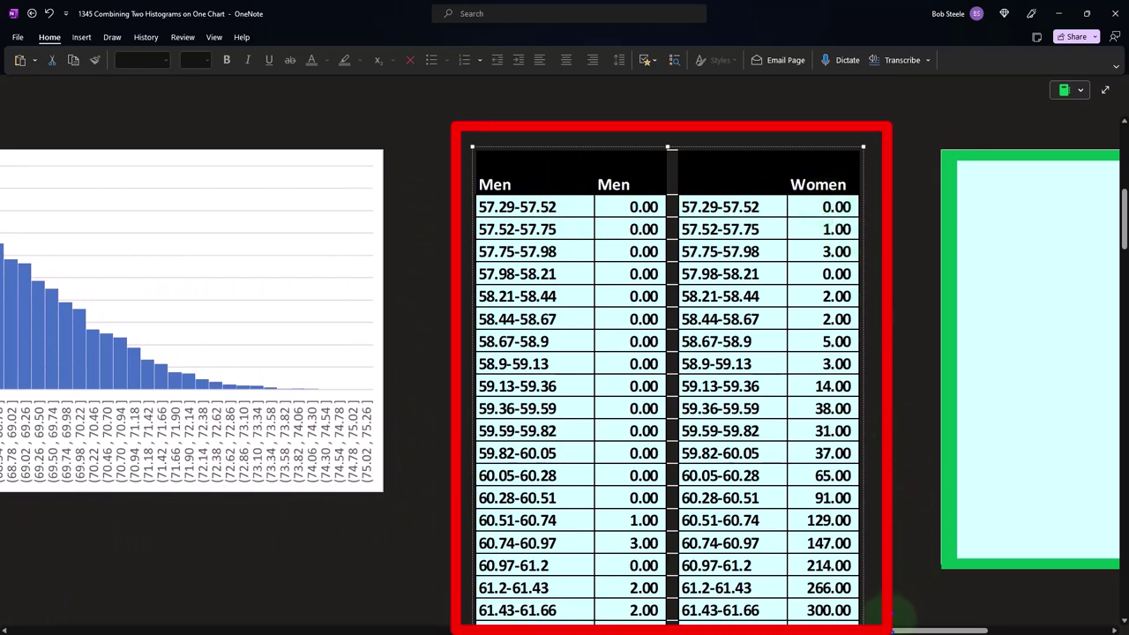
Uncover the chart plotting Men and Women frequencies together and compare its bins and two series with the table beside it.
{"action": "left_click_drag", "start_coordinate": [893, 630], "coordinate": [974, 629]}
{"action": "left_click", "coordinate": [741, 369]}
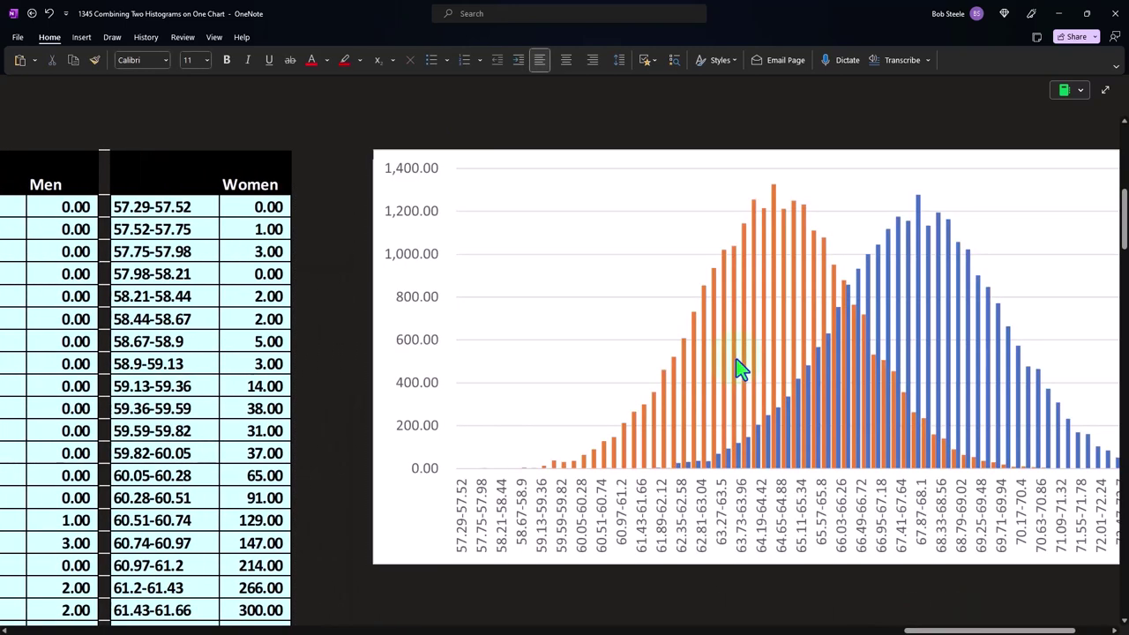
{"action": "left_click_drag", "start_coordinate": [921, 631], "coordinate": [946, 631]}
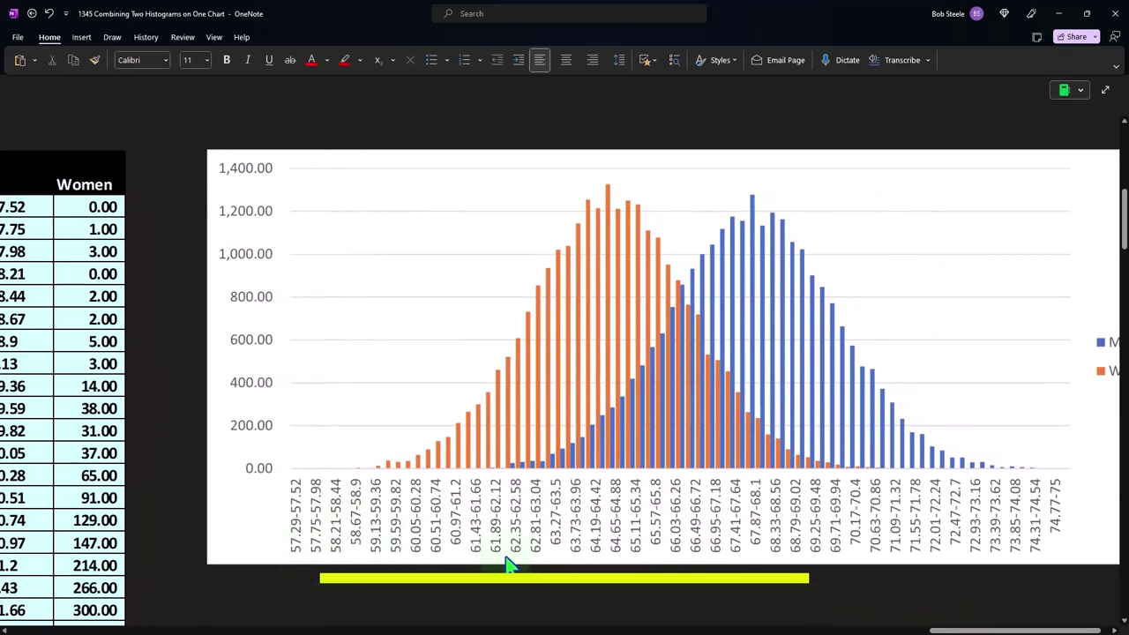
{"action": "scroll", "coordinate": [581, 596], "scroll_direction": "left", "scroll_amount": 5}
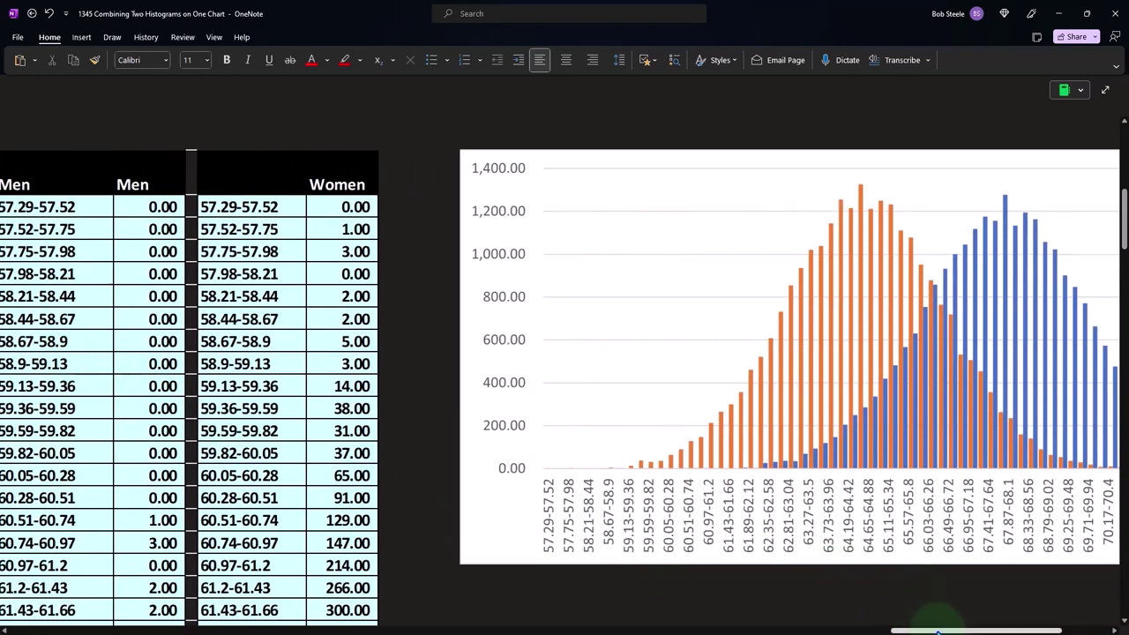
{"action": "left_click_drag", "start_coordinate": [938, 632], "coordinate": [964, 632]}
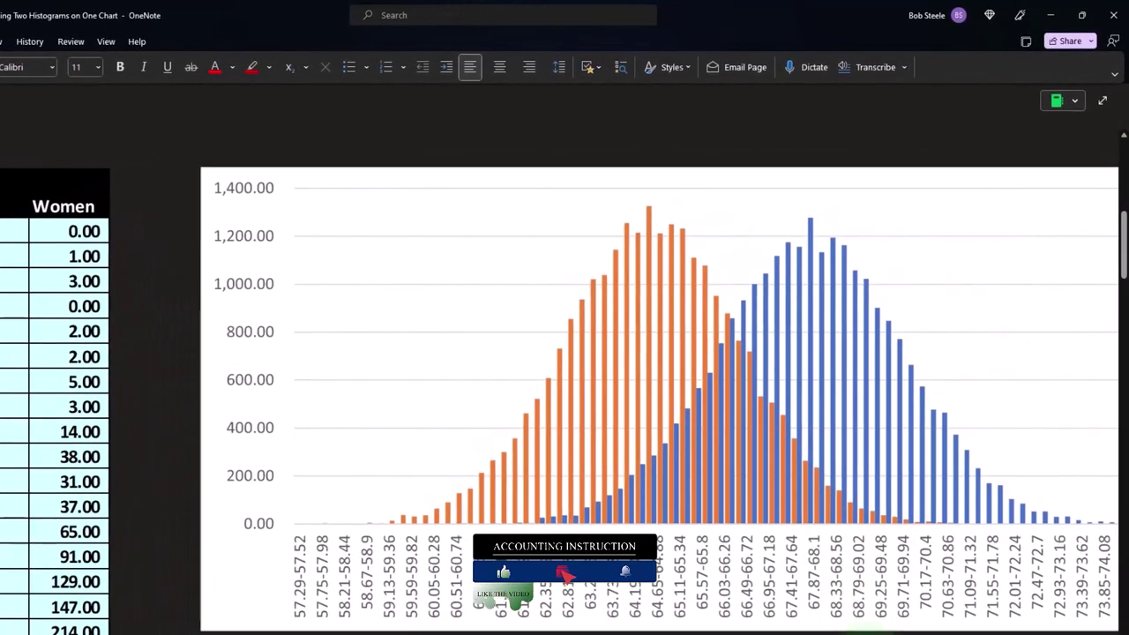
{"action": "scroll", "coordinate": [618, 583], "scroll_direction": "right", "scroll_amount": 3}
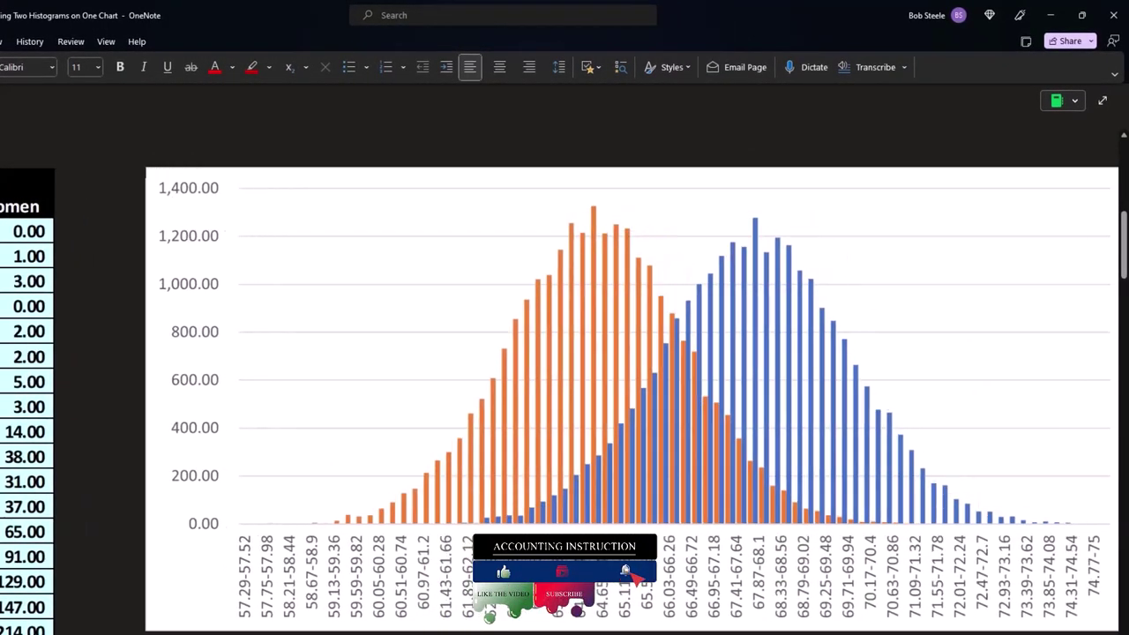
{"action": "scroll", "coordinate": [679, 593], "scroll_direction": "right", "scroll_amount": 2}
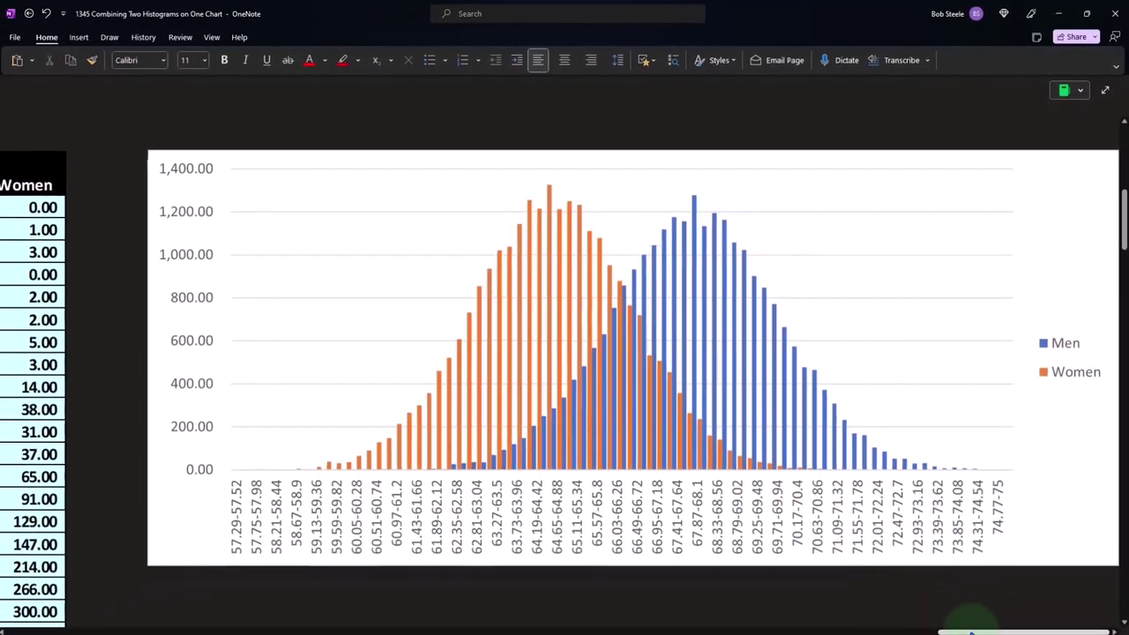
{"action": "mouse_move", "coordinate": [970, 632]}
{"action": "left_mouse_down"}
{"action": "mouse_move", "coordinate": [794, 632]}
{"action": "mouse_move", "coordinate": [973, 631]}
{"action": "left_mouse_up"}
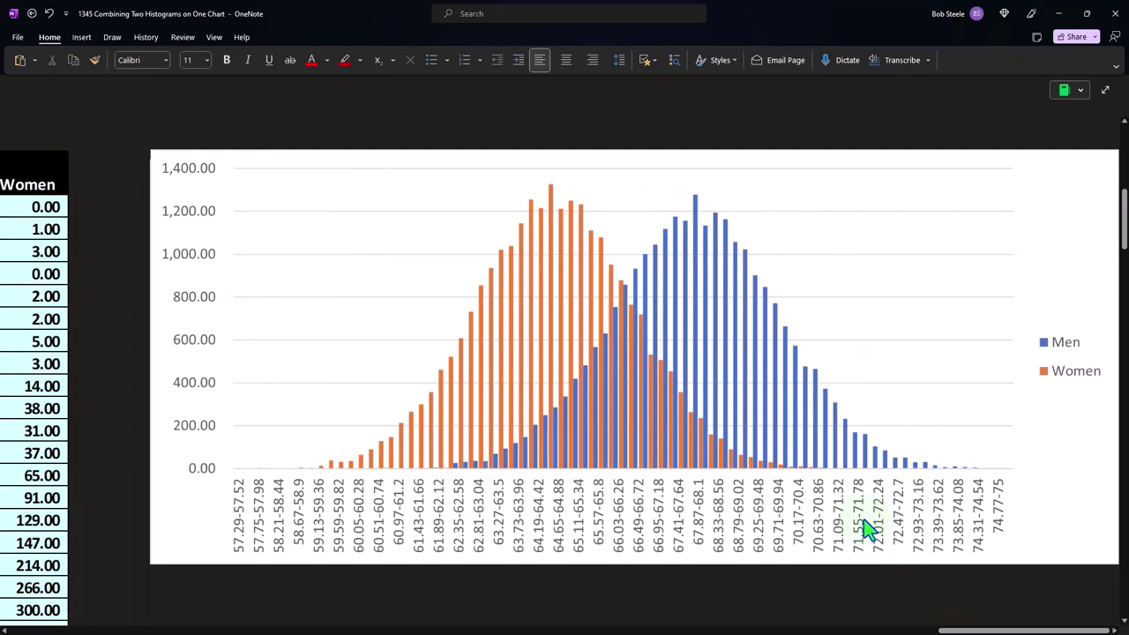